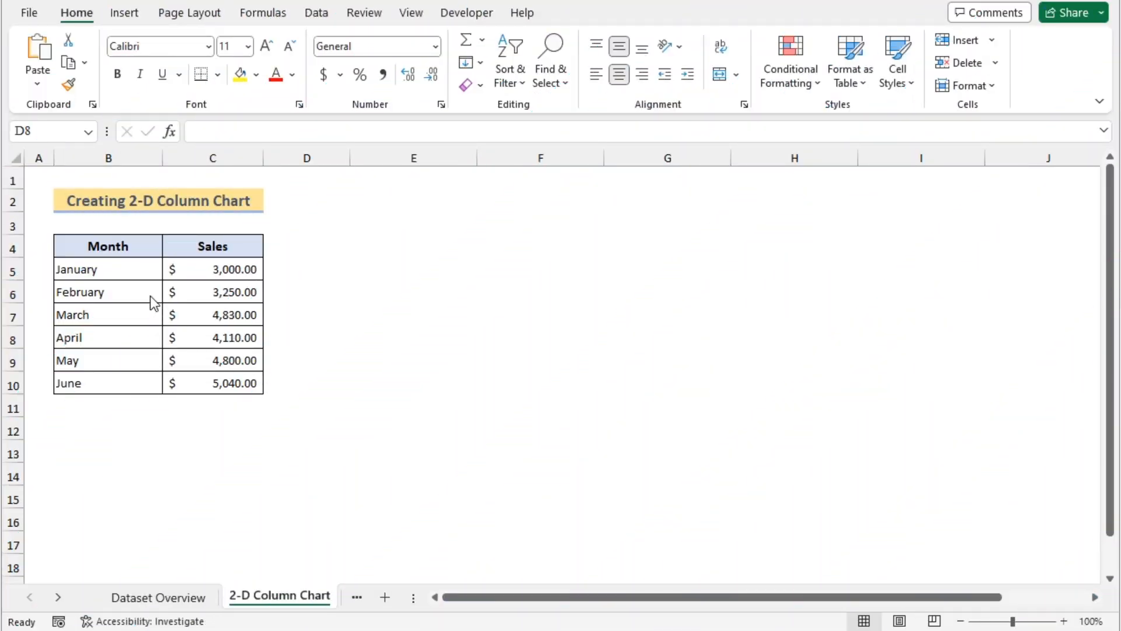
Insert a 2-D clustered column chart from the Month and Sales data in B4:C10 and move it up level with the sheet heading.
left_click(93, 248)
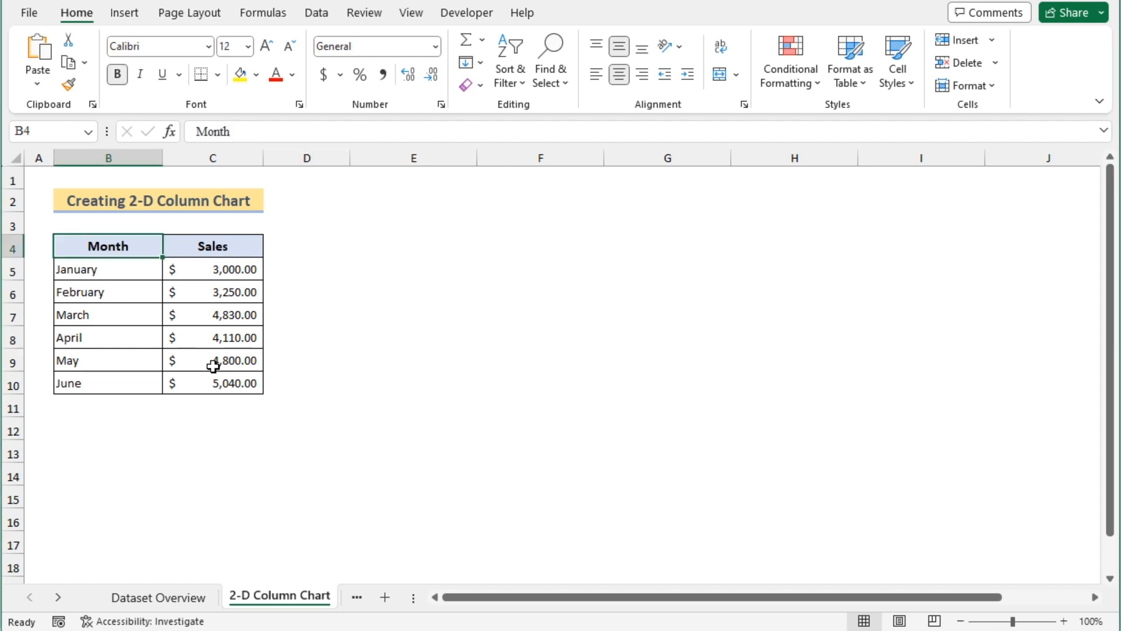
left_click(213, 386, "shift")
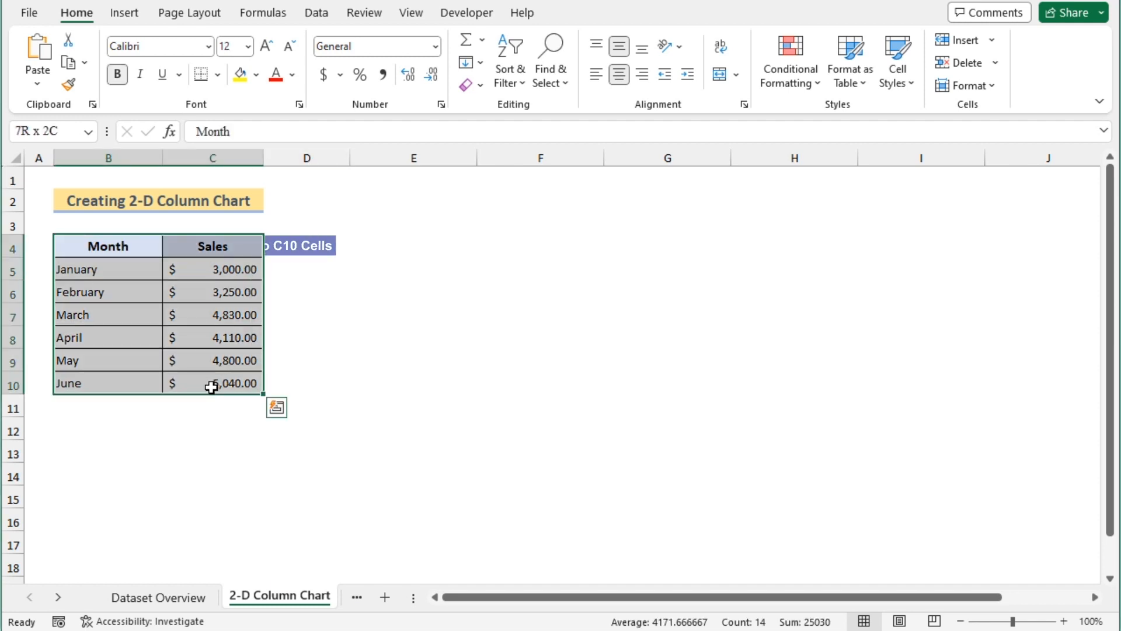
left_click(131, 10)
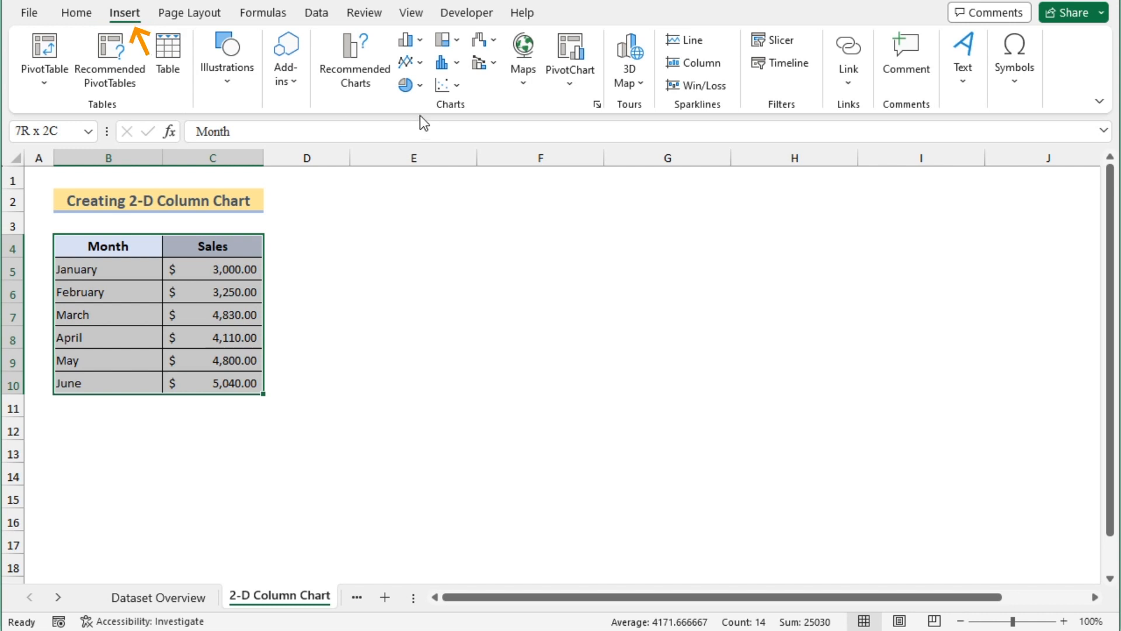
left_click(420, 40)
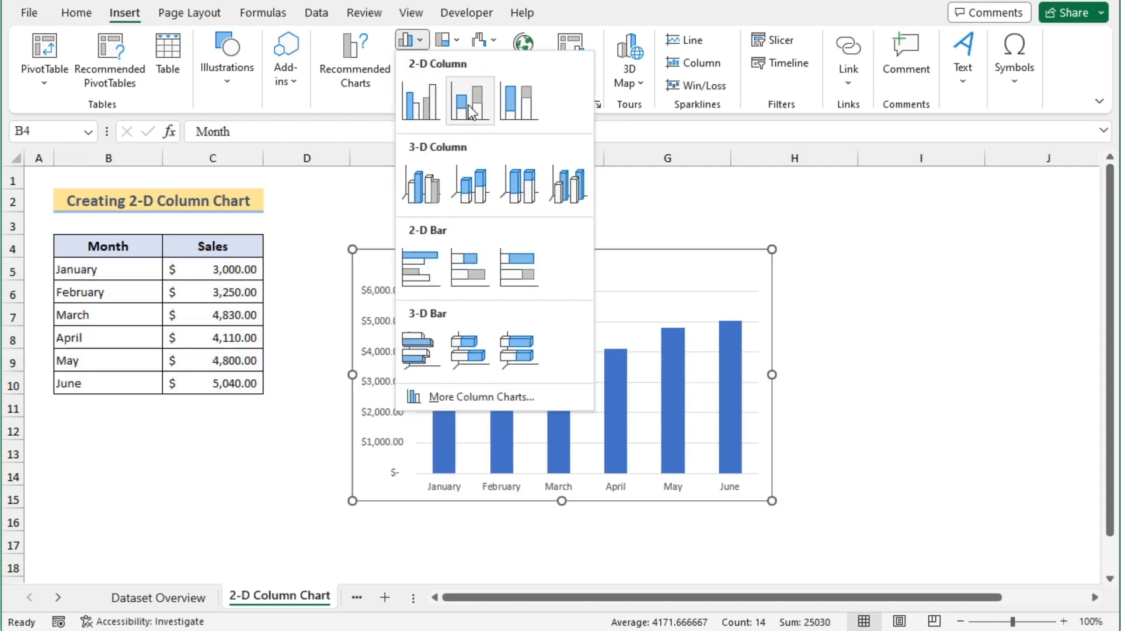
left_click(420, 104)
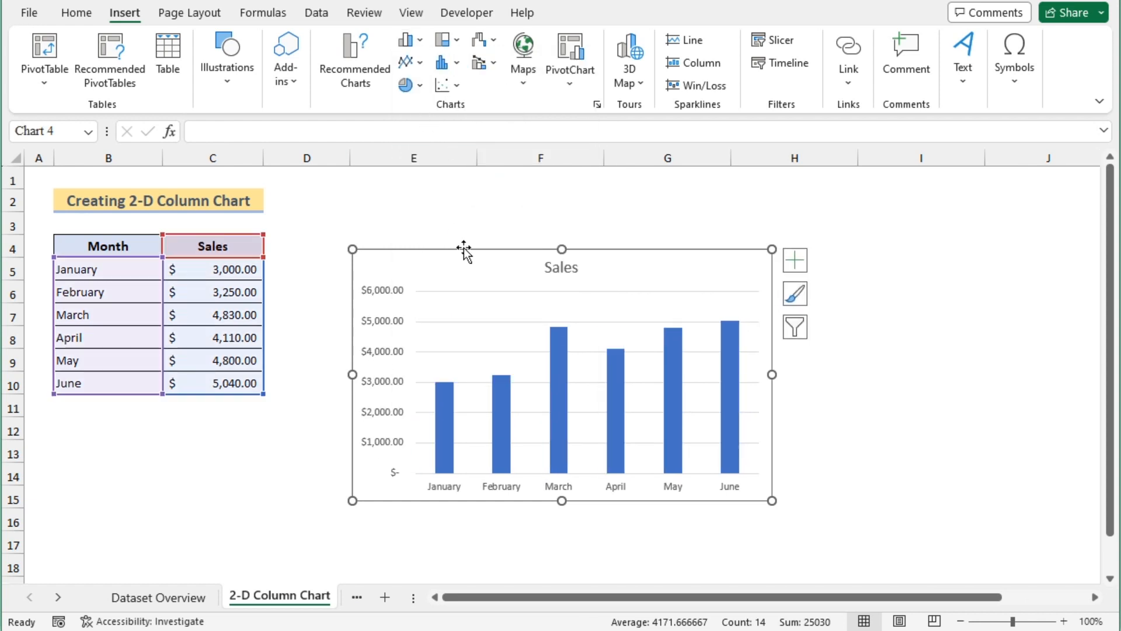
left_click_drag(464, 247, 454, 186)
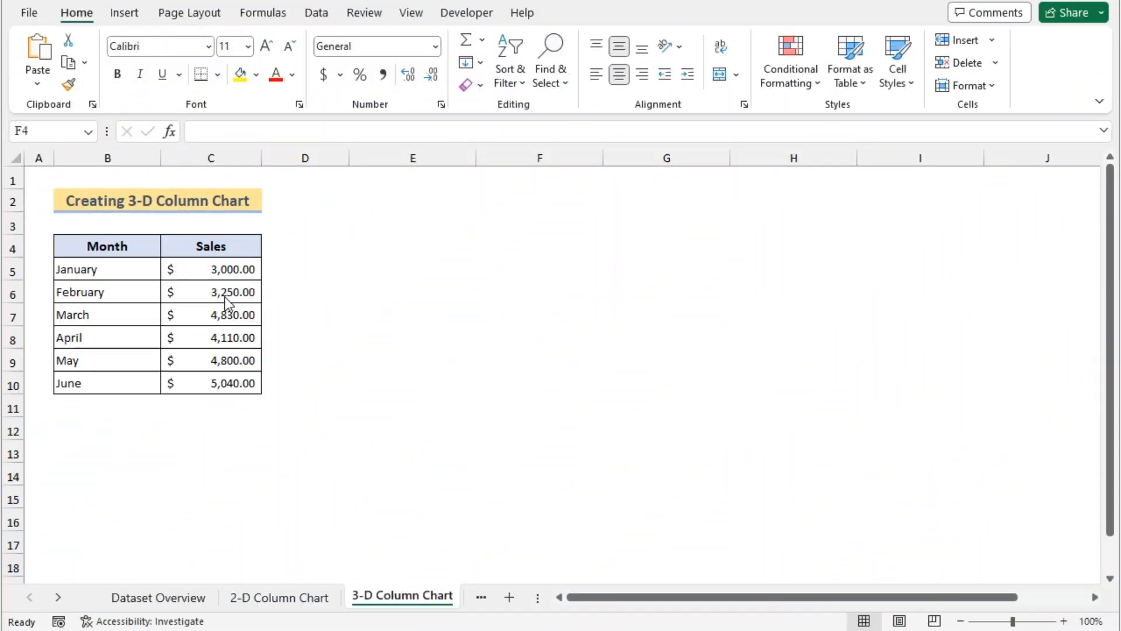
Insert a 3-D clustered column chart from the Month and Sales data in B4:C10 and move it up level with the sheet heading.
left_click(87, 246)
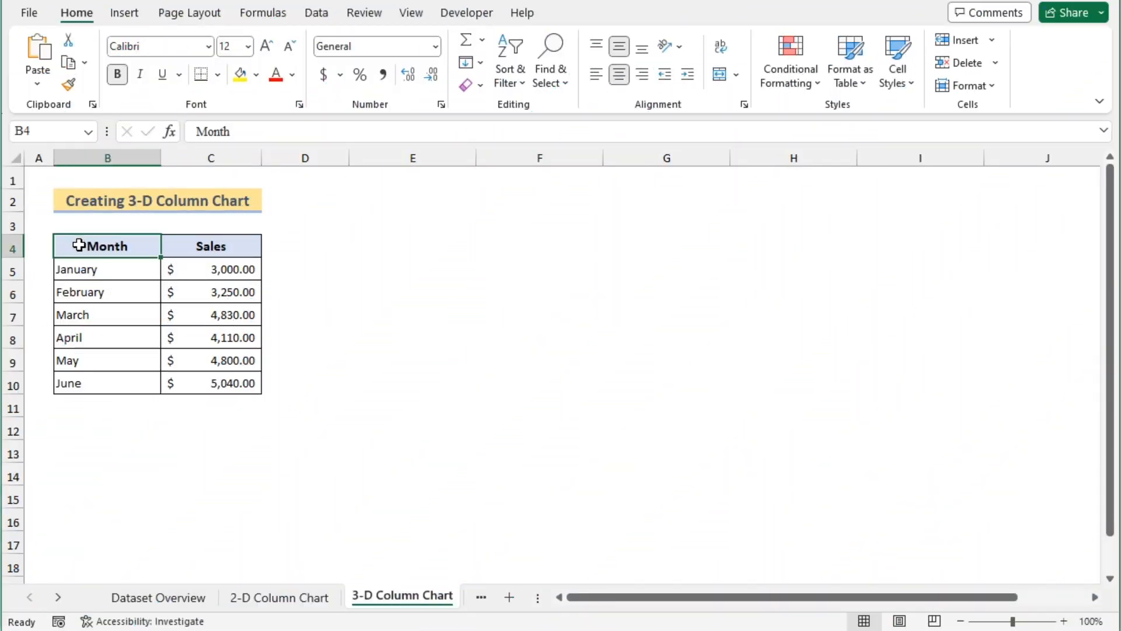
left_click(201, 392, "shift")
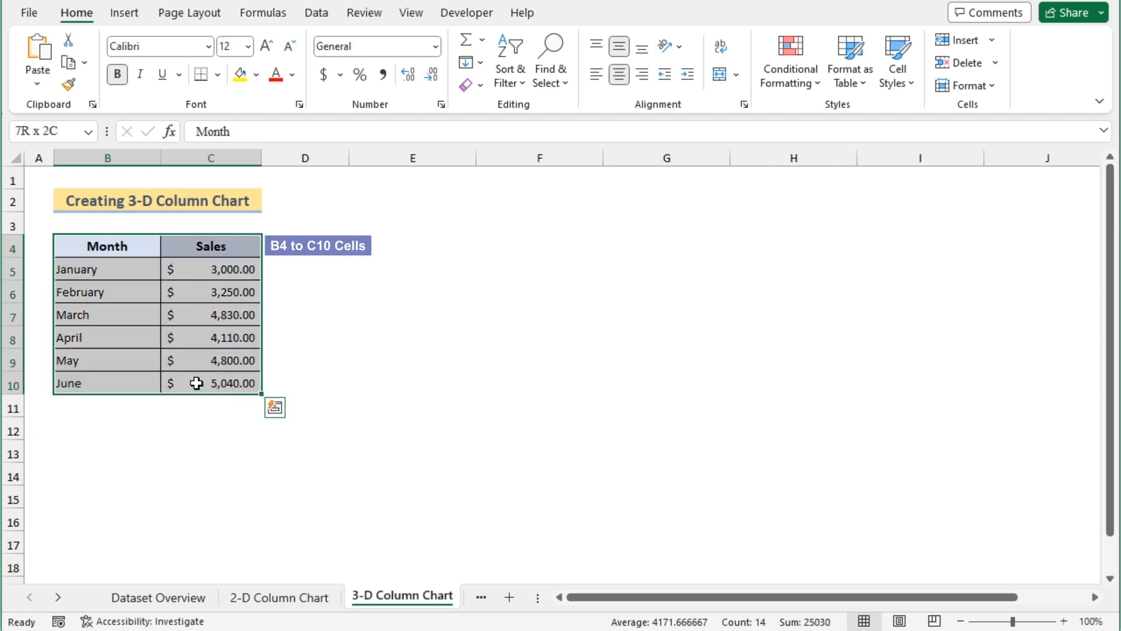
left_click(132, 20)
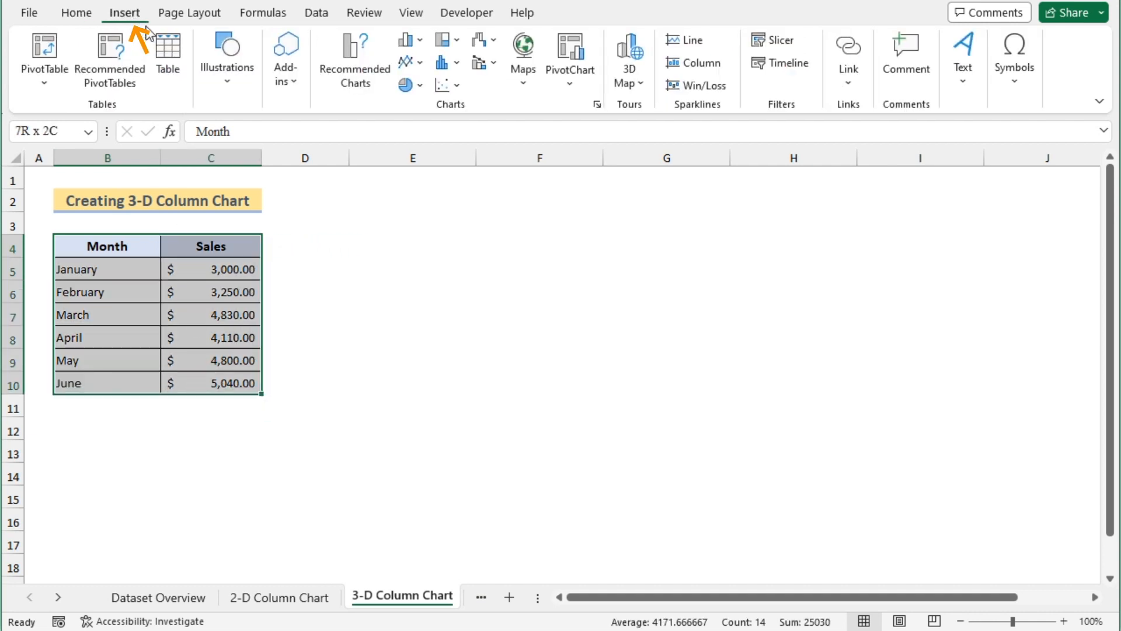
left_click(420, 40)
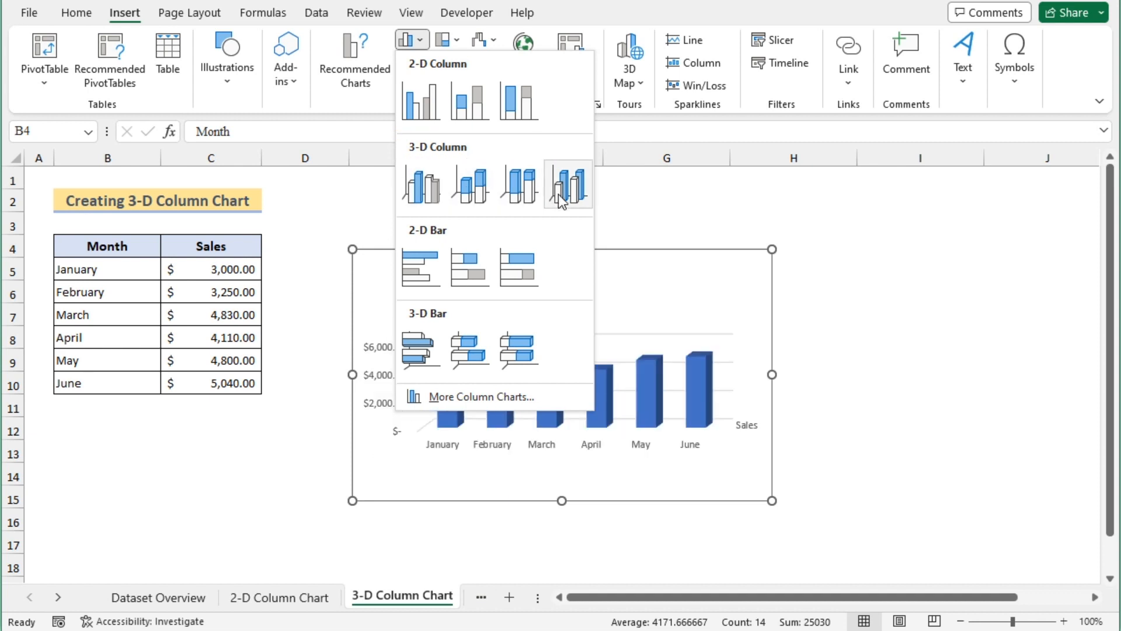
left_click(430, 199)
left_click_drag(482, 251, 465, 193)
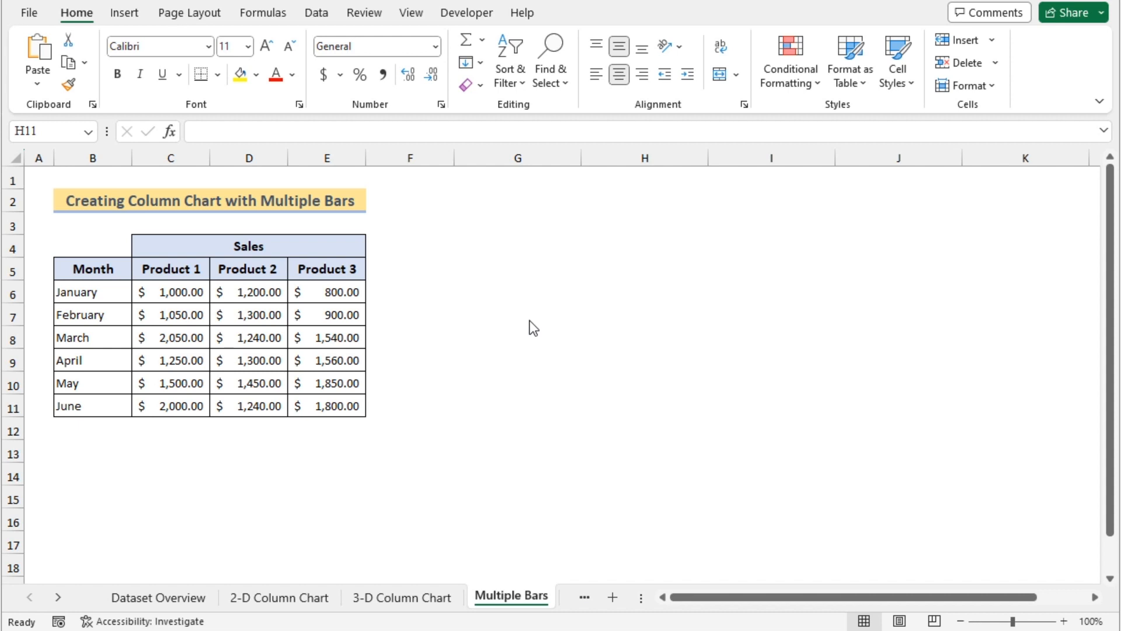
Examine the Month, Product 1, Product 2 and Product 3 headers and their columns B to E.
left_click(90, 270)
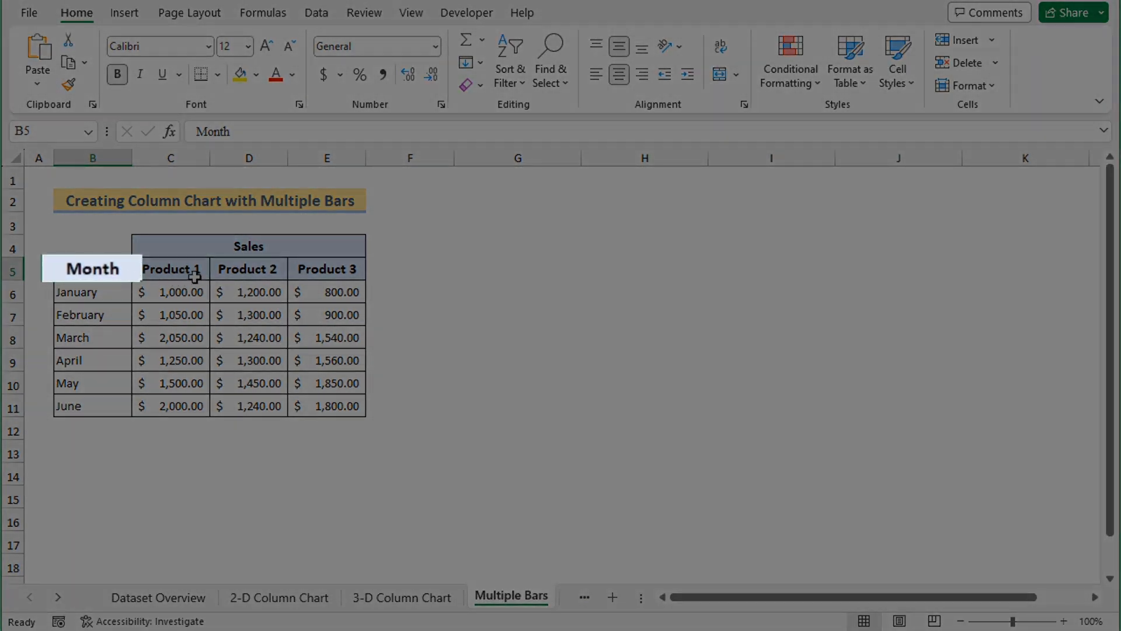
left_click(196, 275)
left_click(274, 272)
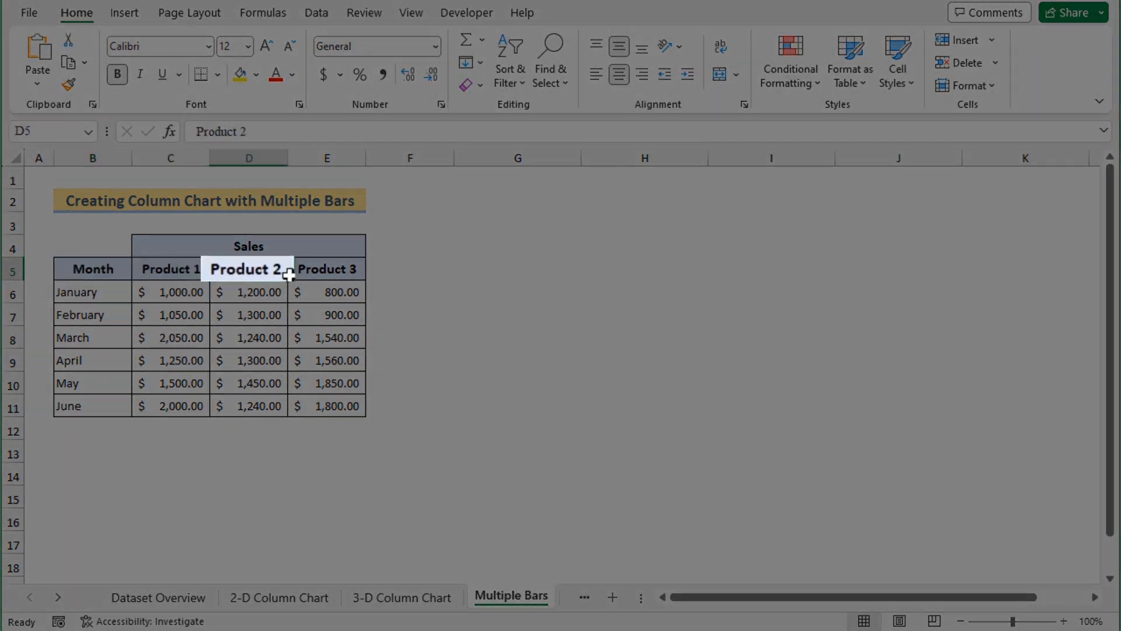
left_click(310, 275)
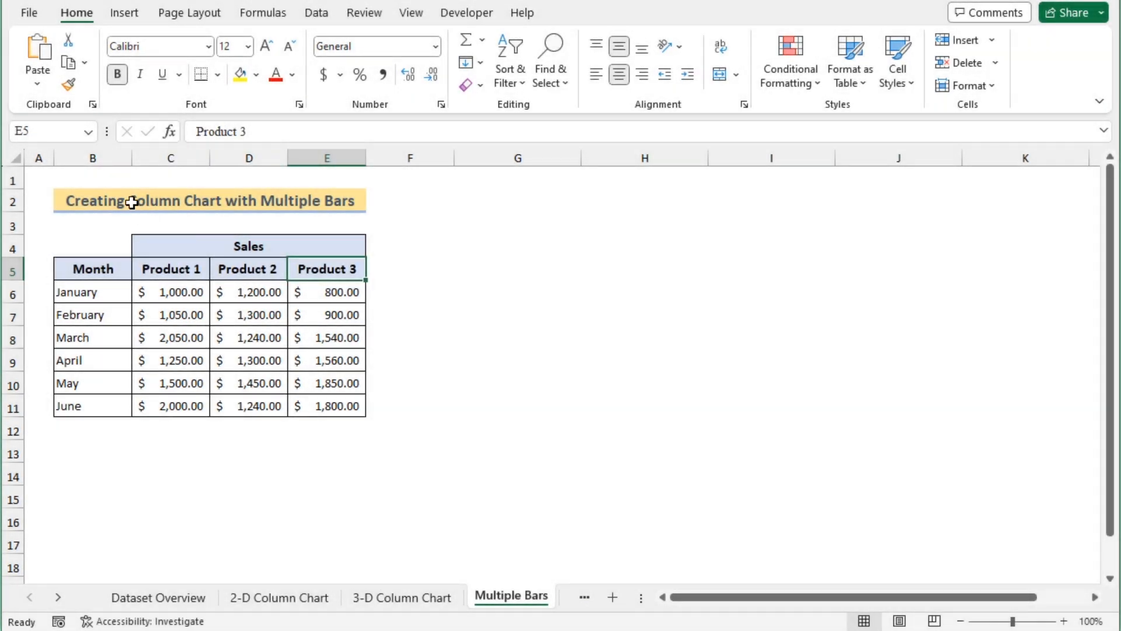
left_click(94, 158)
left_click(171, 157)
left_click(248, 157)
left_click(340, 156)
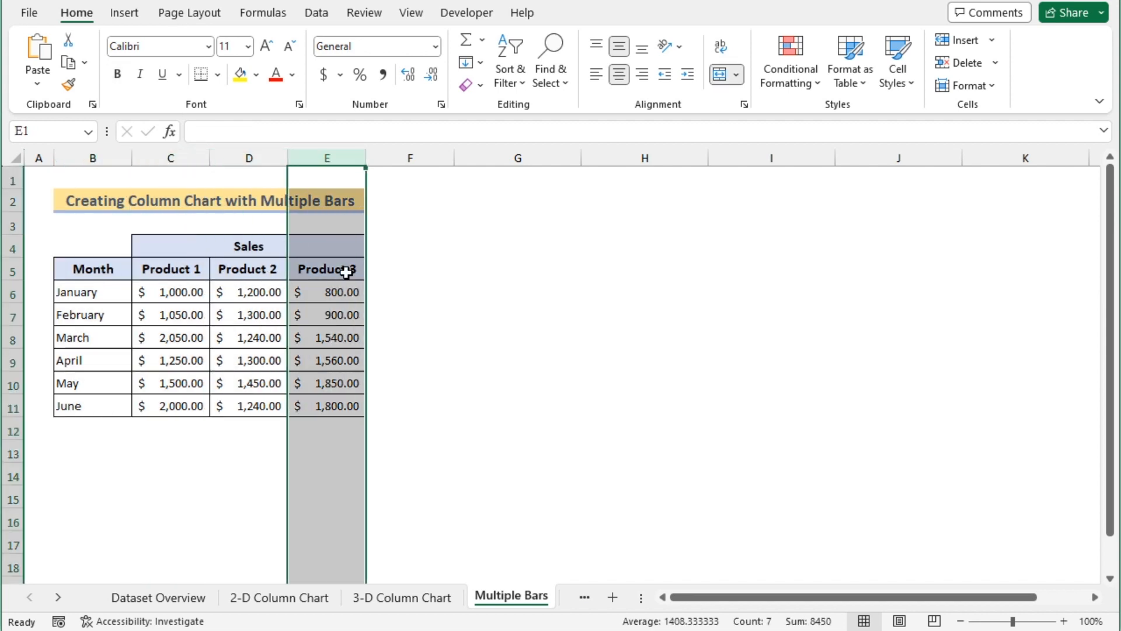
Insert a 2-D clustered column chart from the product sales data in B5:E11 and place it clear of the table, level with the heading.
left_click(82, 267)
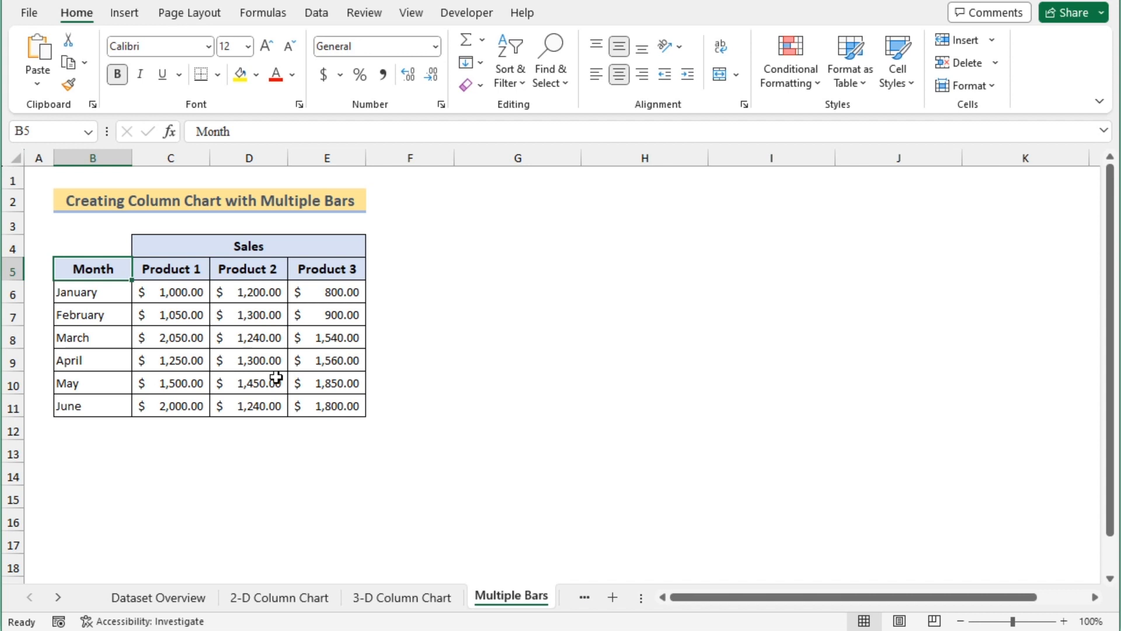
left_click(328, 408, "shift")
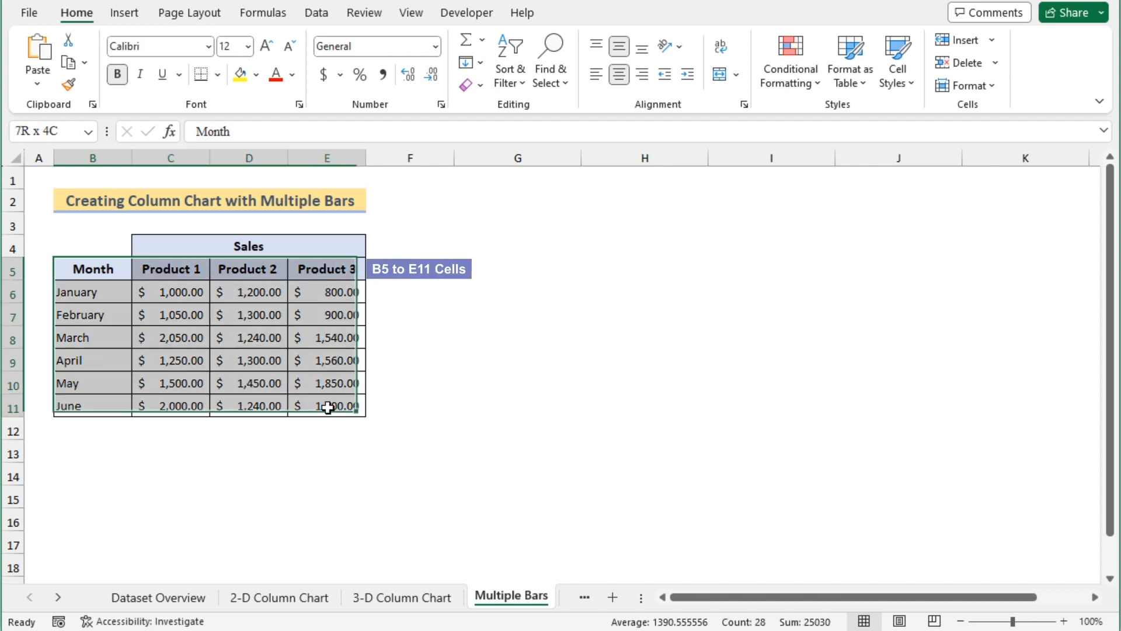
left_click(123, 13)
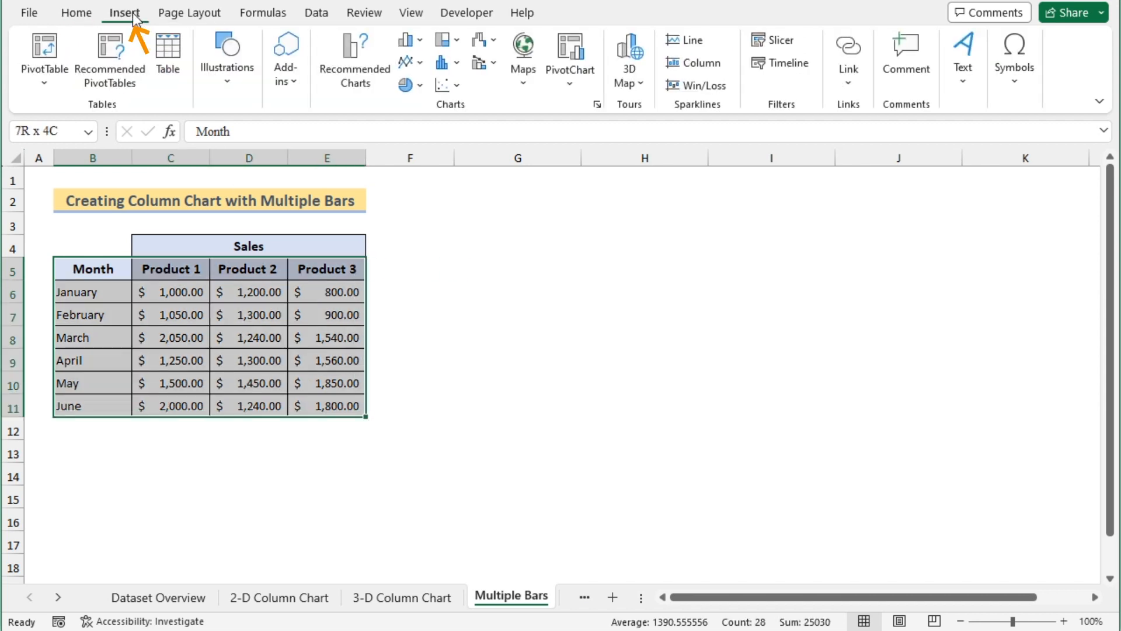
left_click(420, 41)
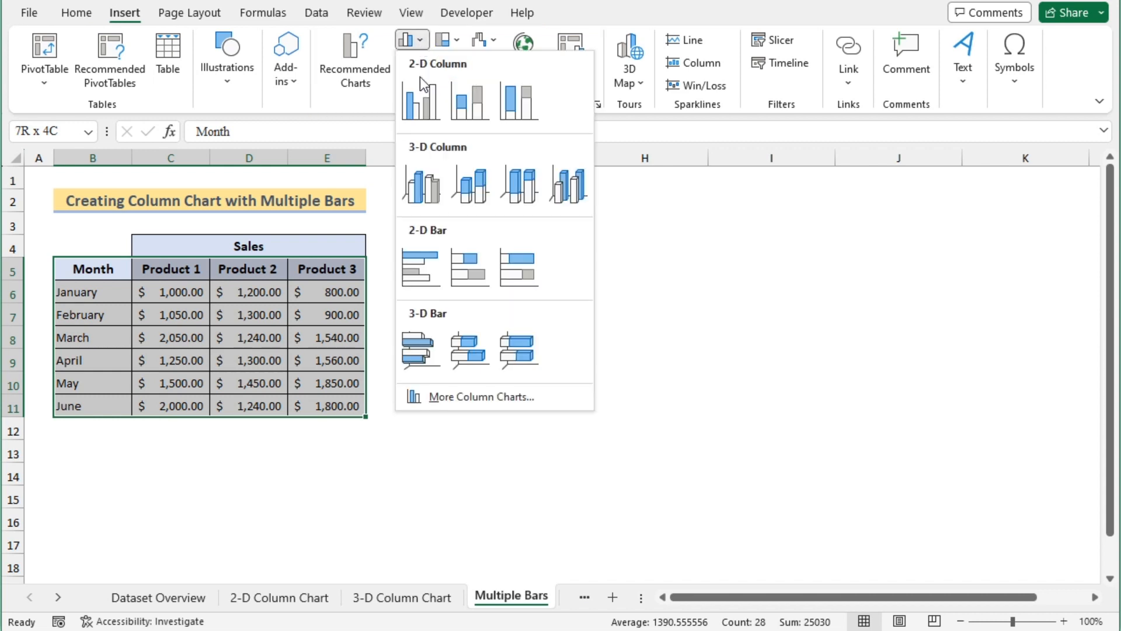
left_click(424, 94)
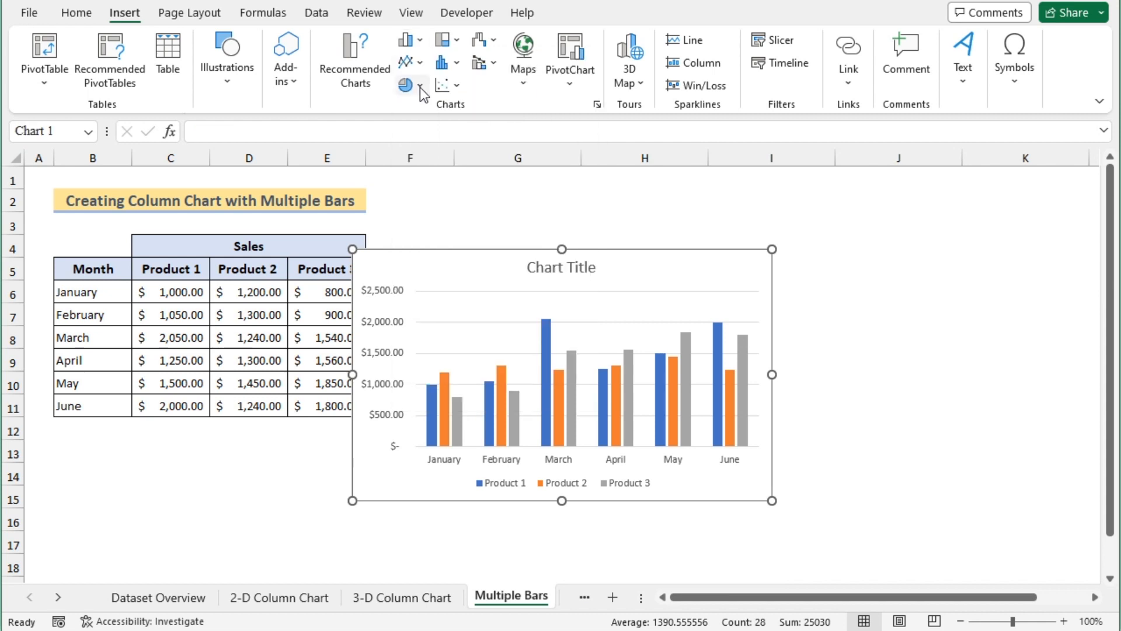
left_click_drag(608, 253, 675, 193)
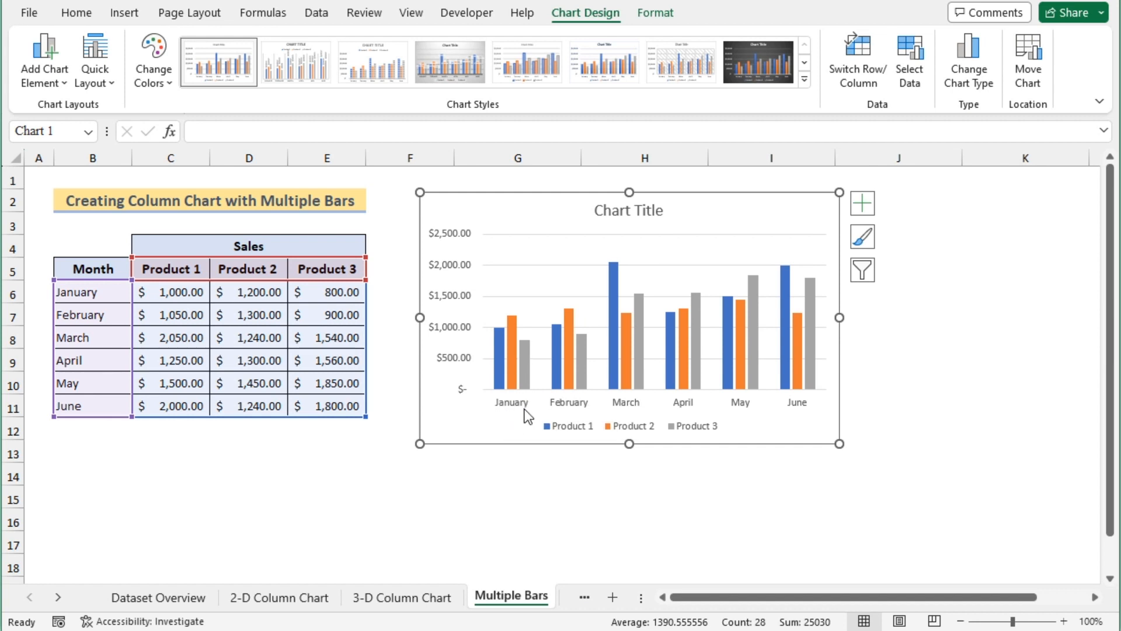
mouse_move(499, 362)
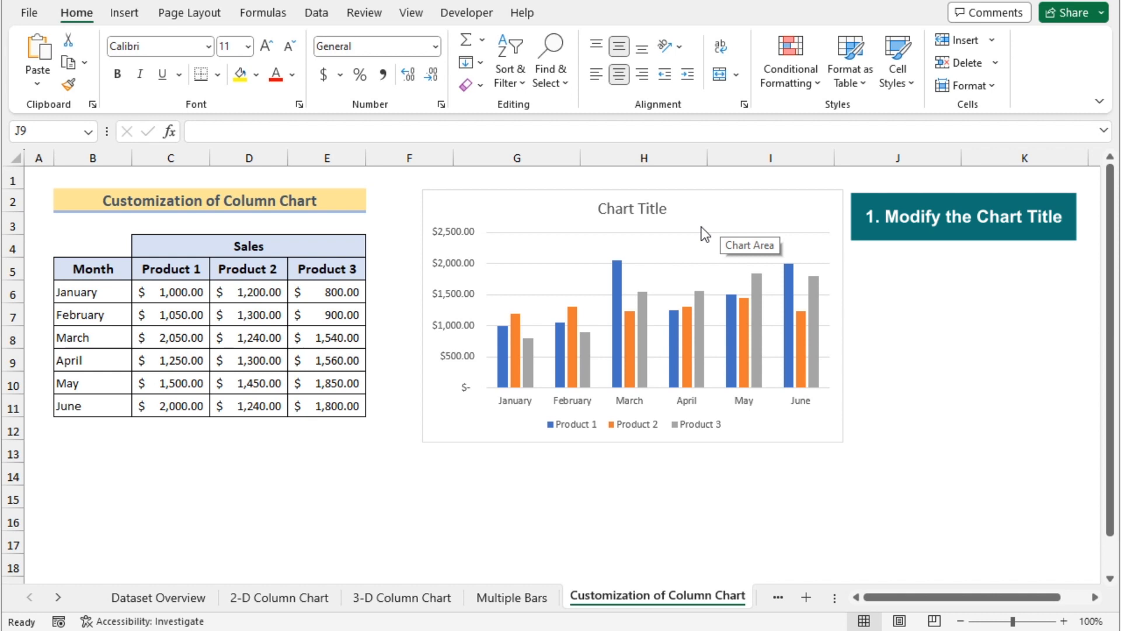
Replace the chart title text with "Sales Analysis" and deselect the chart.
left_click(655, 217)
left_click_drag(667, 208, 596, 207)
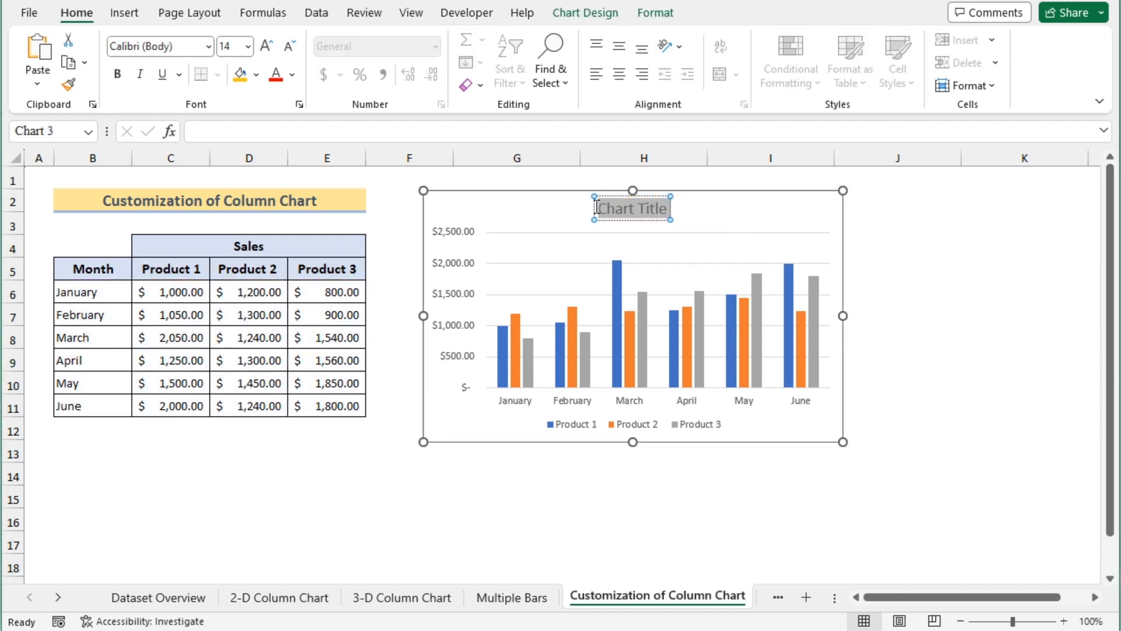
key("Delete")
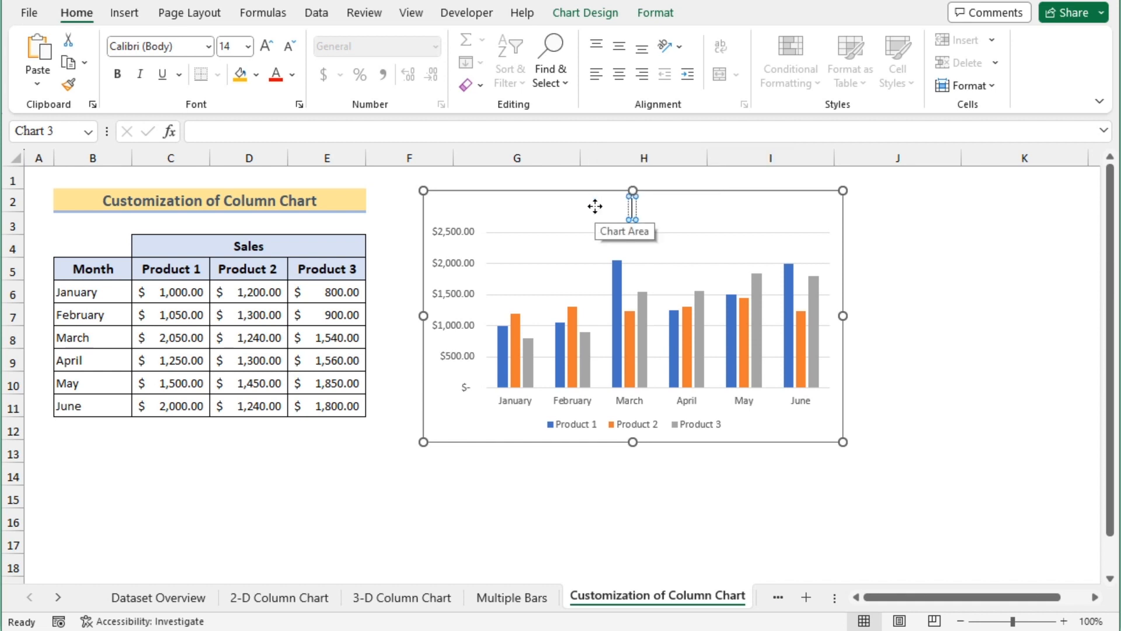
type("Sales")
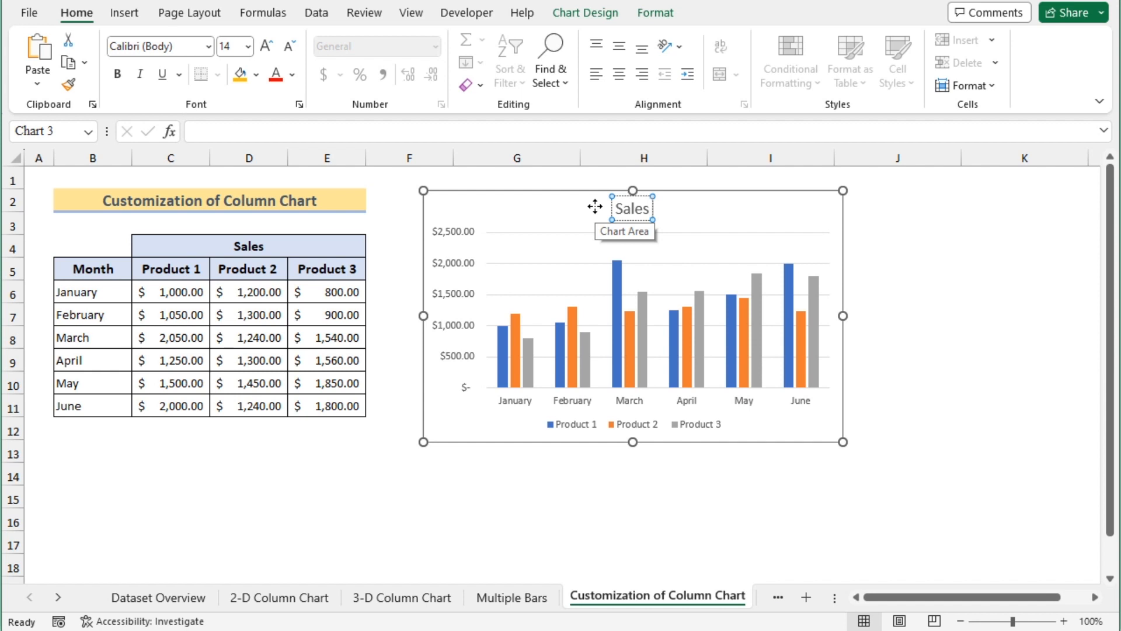
type(" Anal")
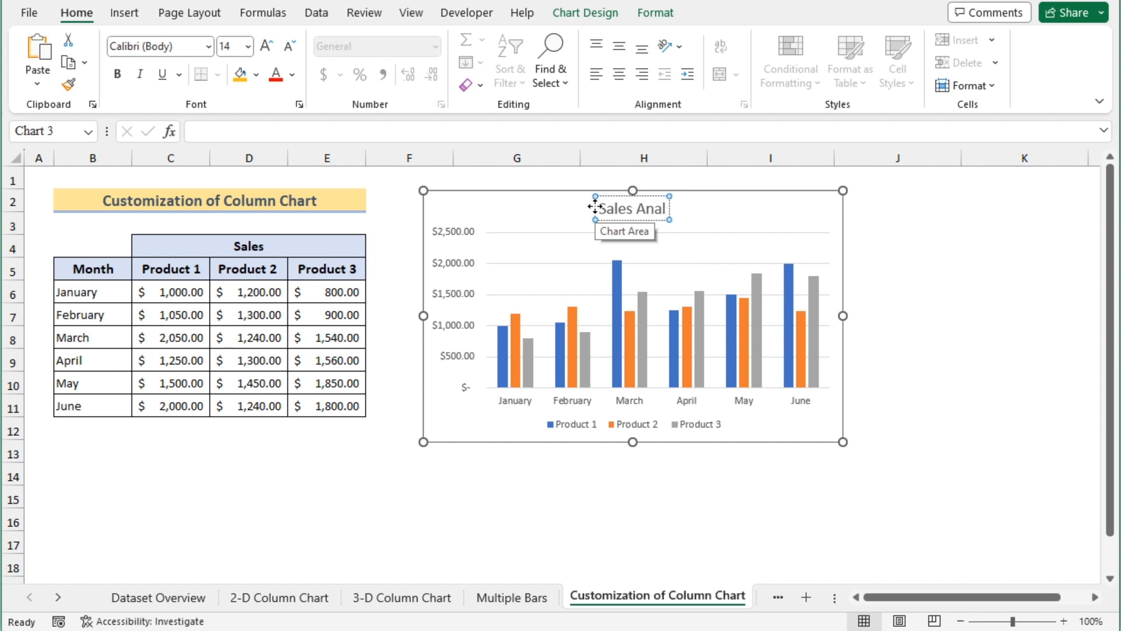
type("ysis")
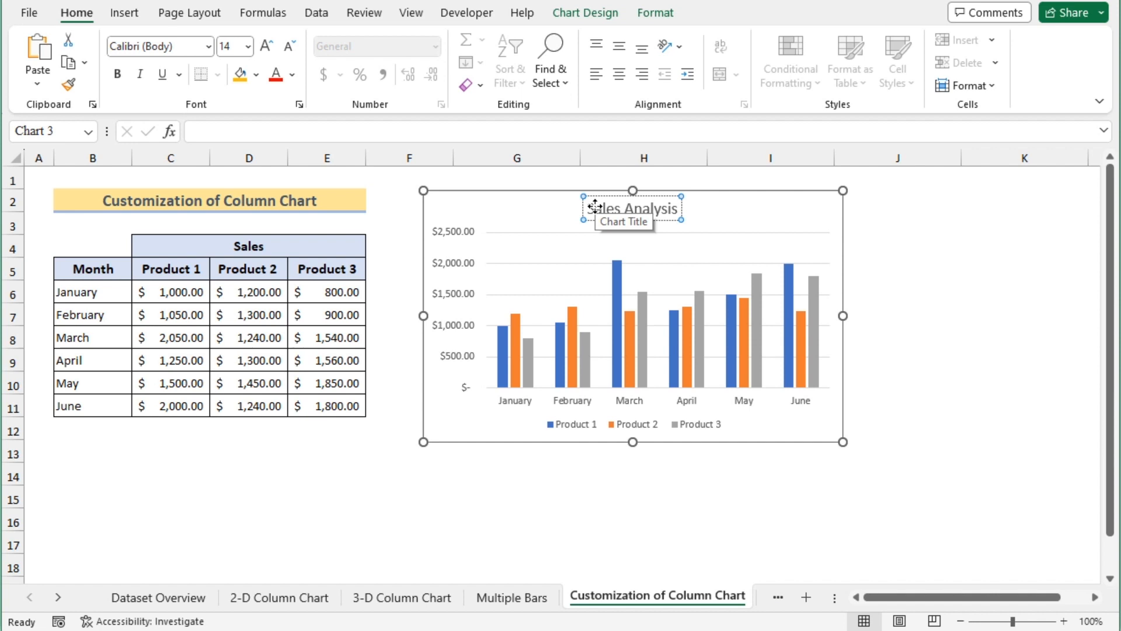
left_click(999, 341)
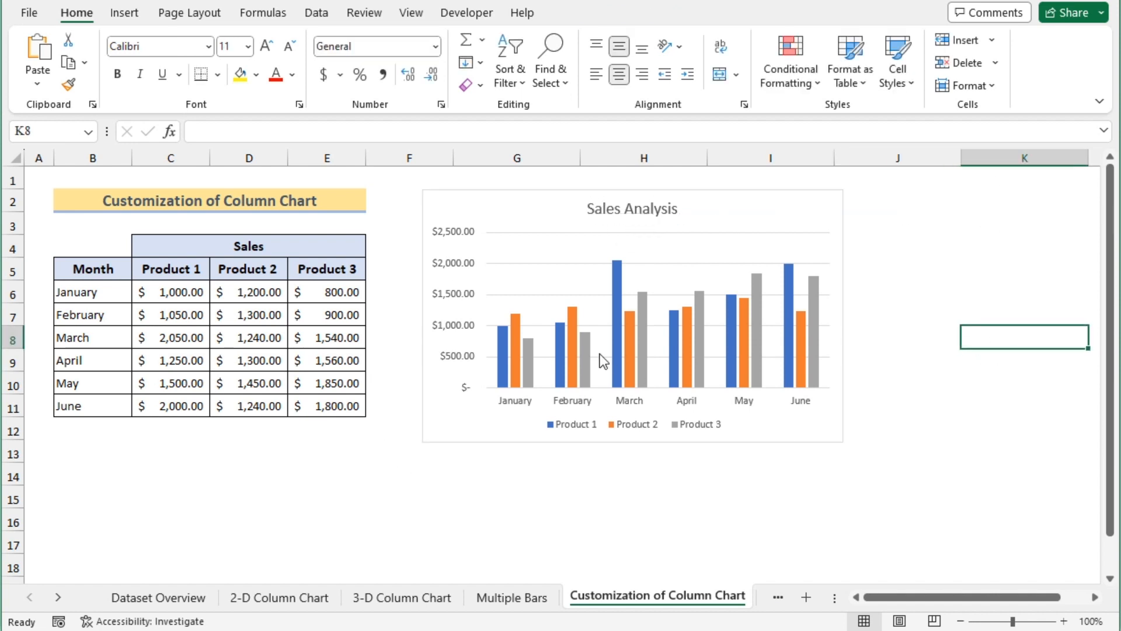
Apply the chart style with the dark grey background to the Sales Analysis column chart.
left_click(711, 207)
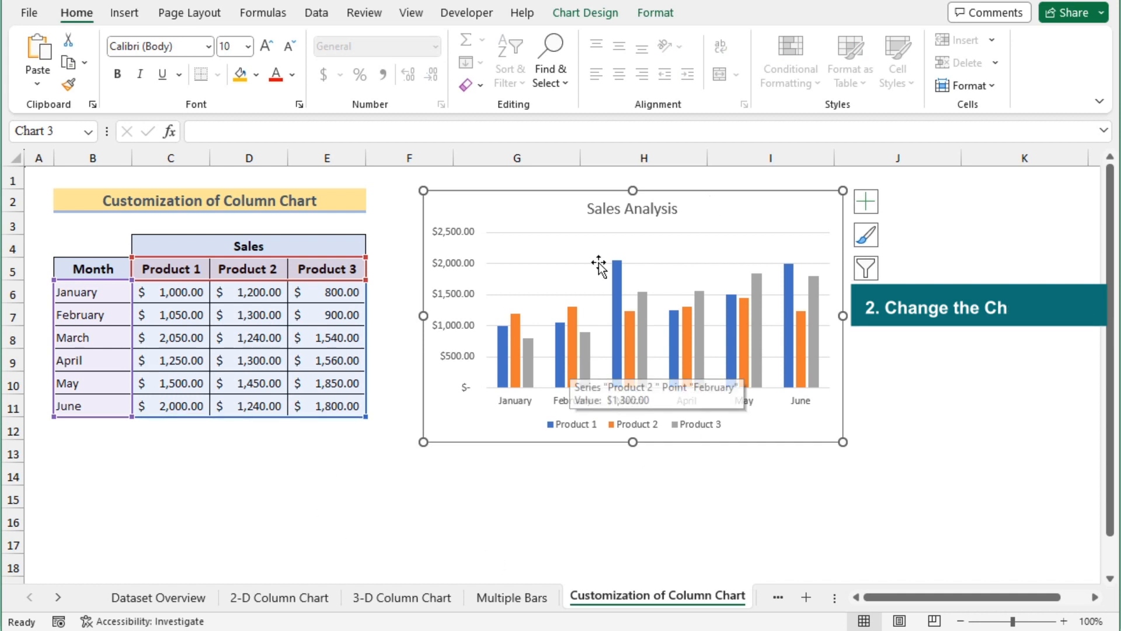
left_click(591, 16)
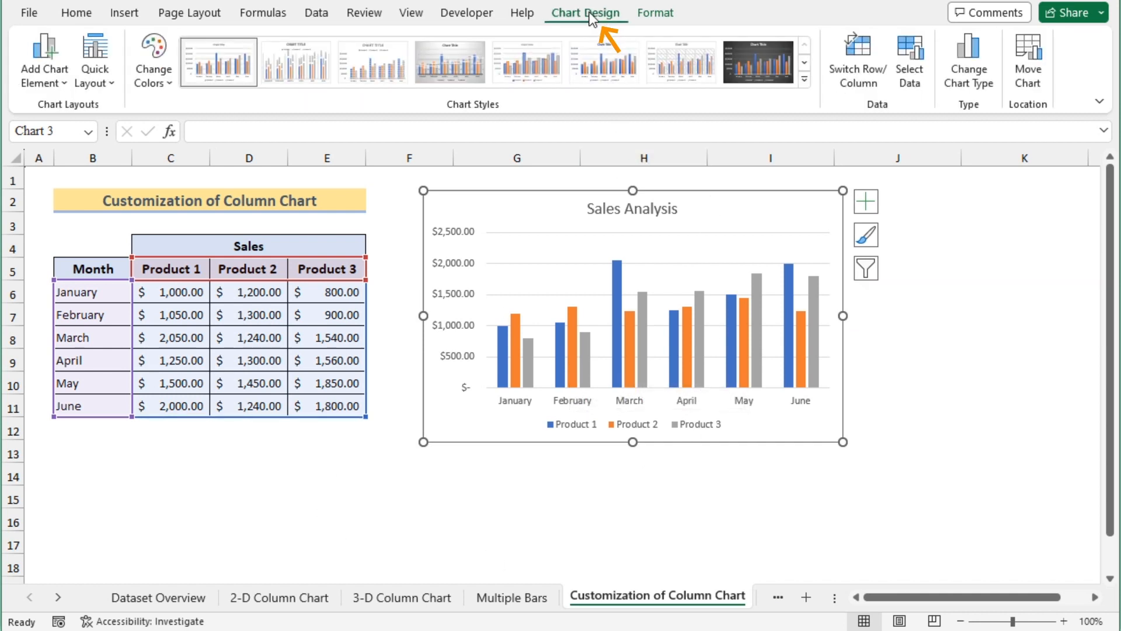
left_click(295, 64)
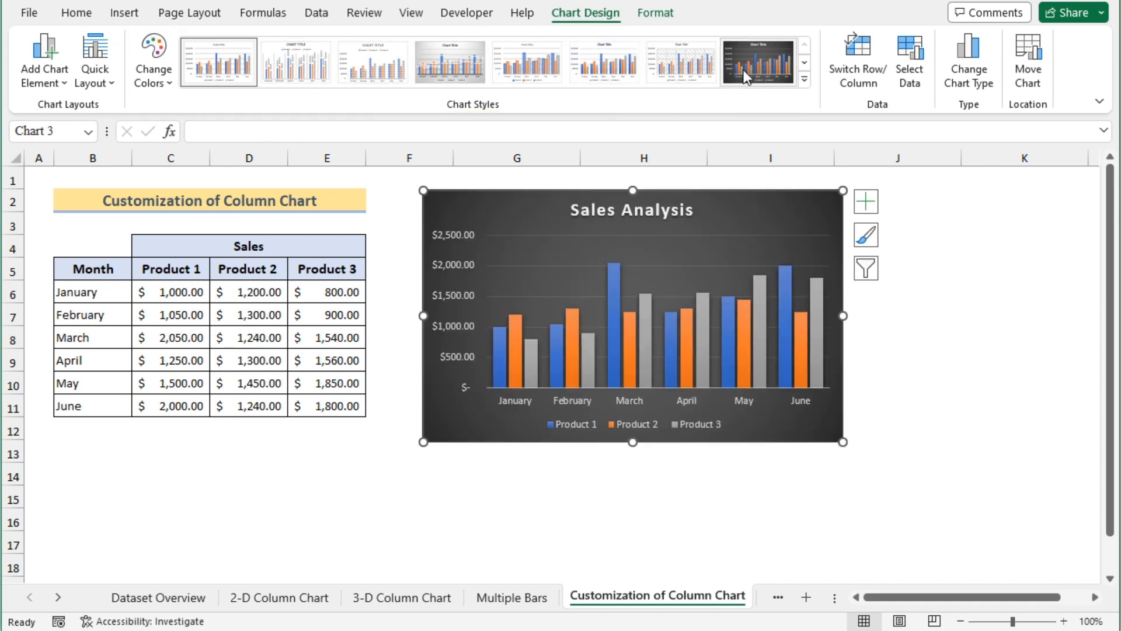
left_click(745, 76)
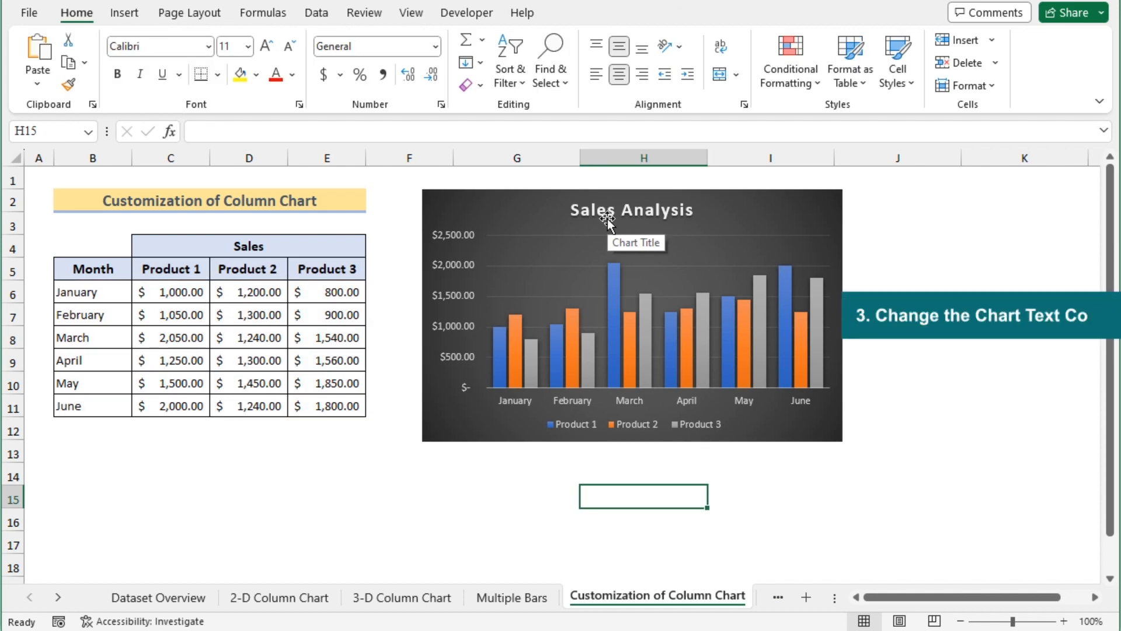
Fill the Sales Analysis chart title with the standard orange colour and set its text colour to Automatic black.
left_click(608, 221)
left_click(608, 221)
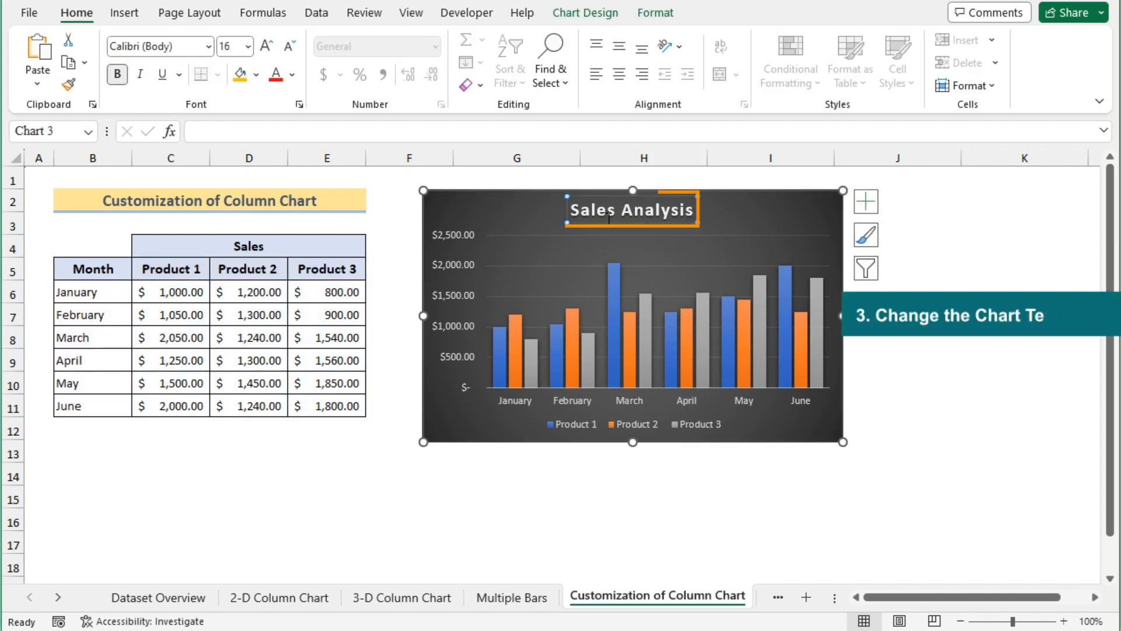
left_click(660, 13)
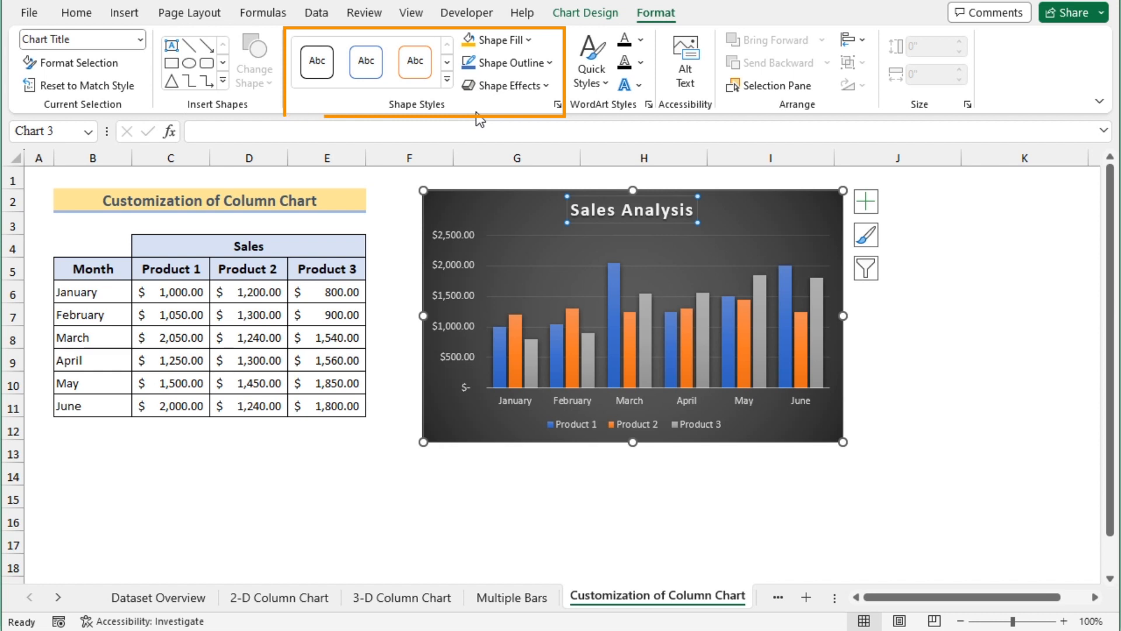
left_click(528, 39)
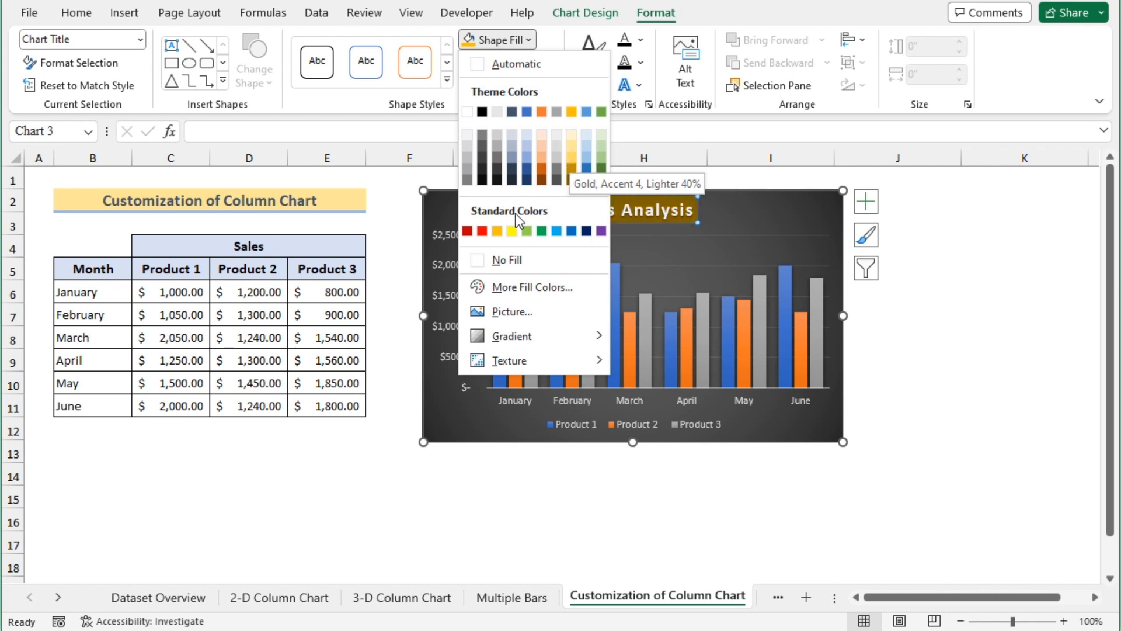
left_click(496, 232)
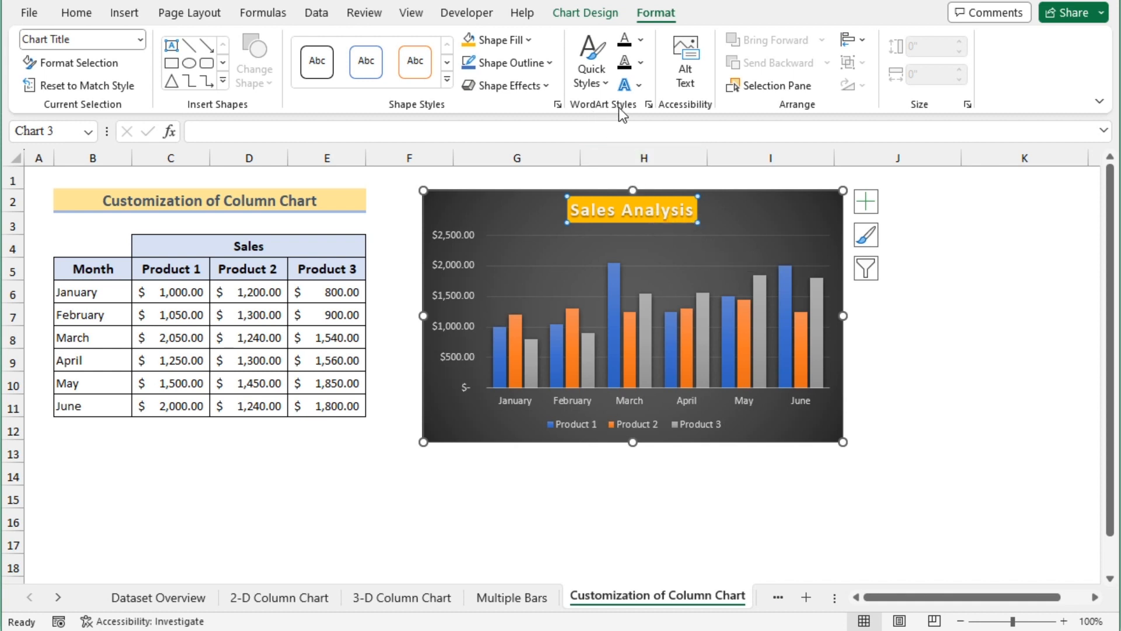
left_click(641, 40)
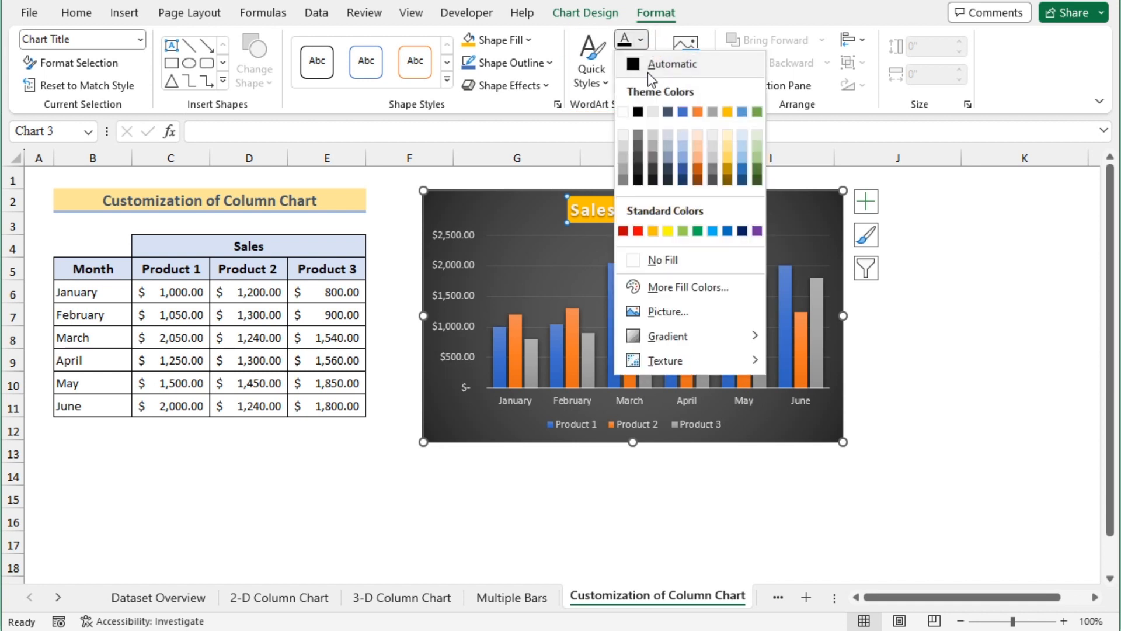
left_click(639, 64)
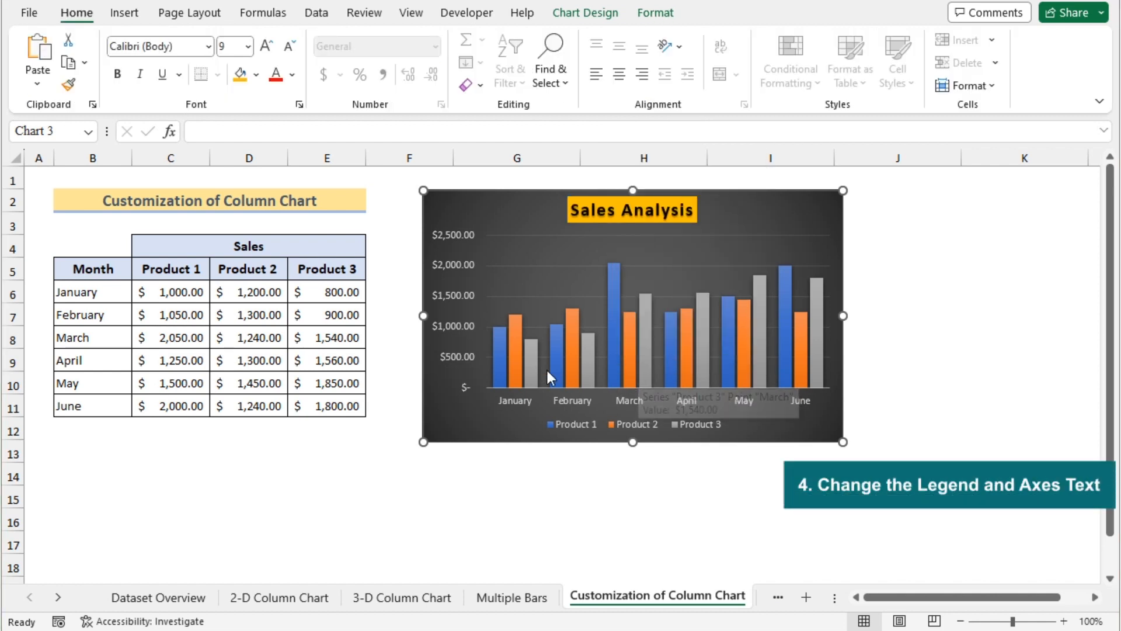
Set the maximum bound of the chart's vertical value axis to 3500.
left_click(454, 292)
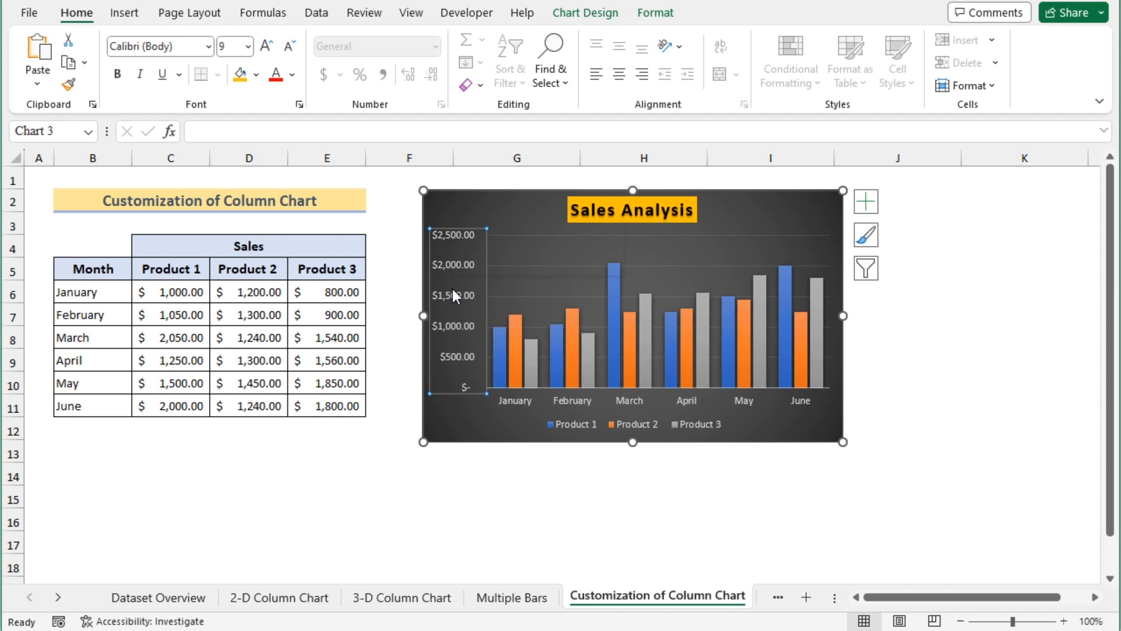
right_click(452, 288)
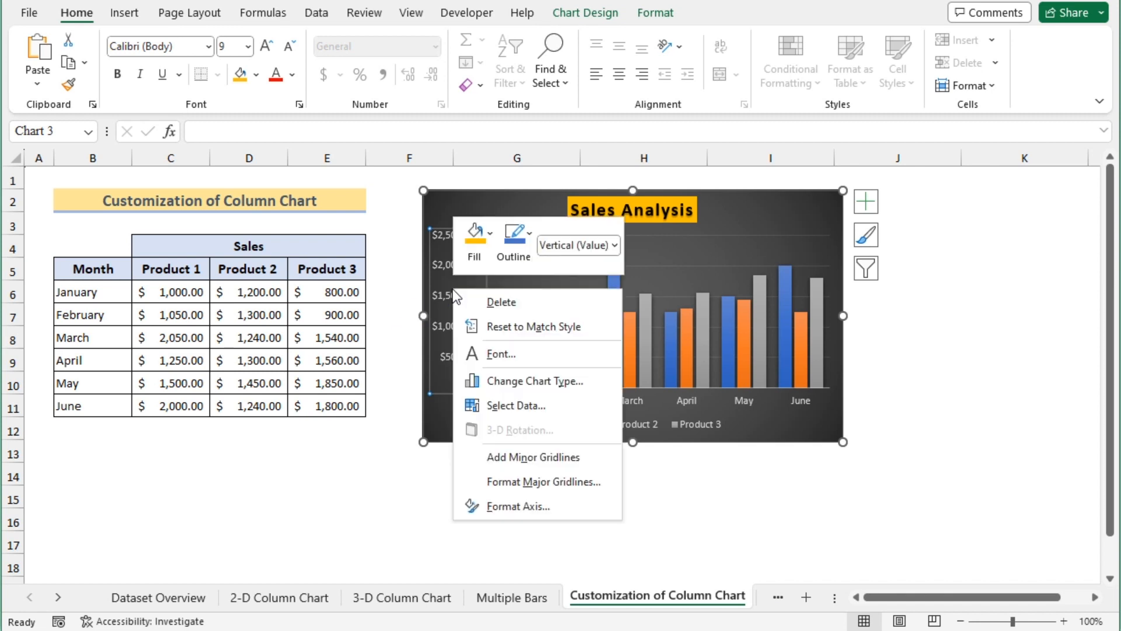
left_click(514, 508)
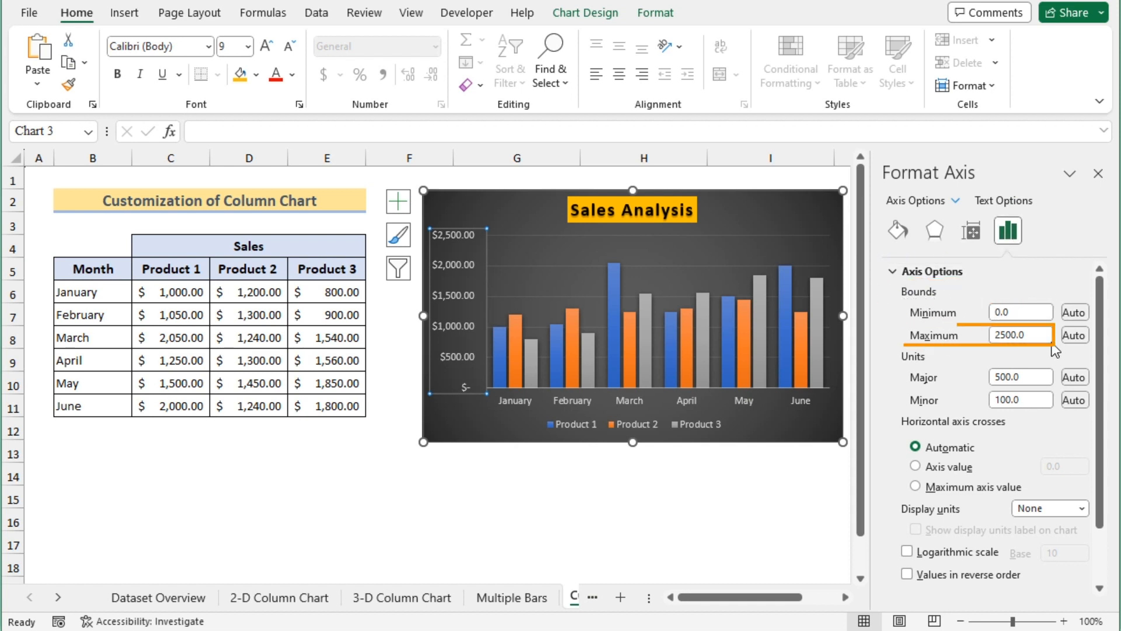
left_click(999, 334)
key("BackSpace")
type("3")
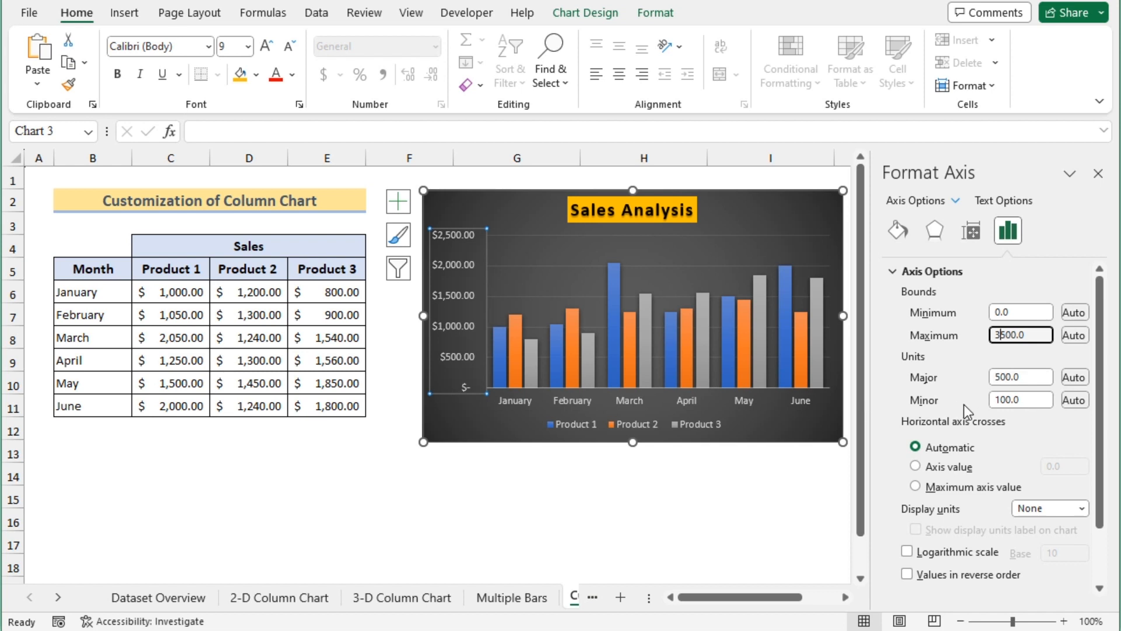
key("Return")
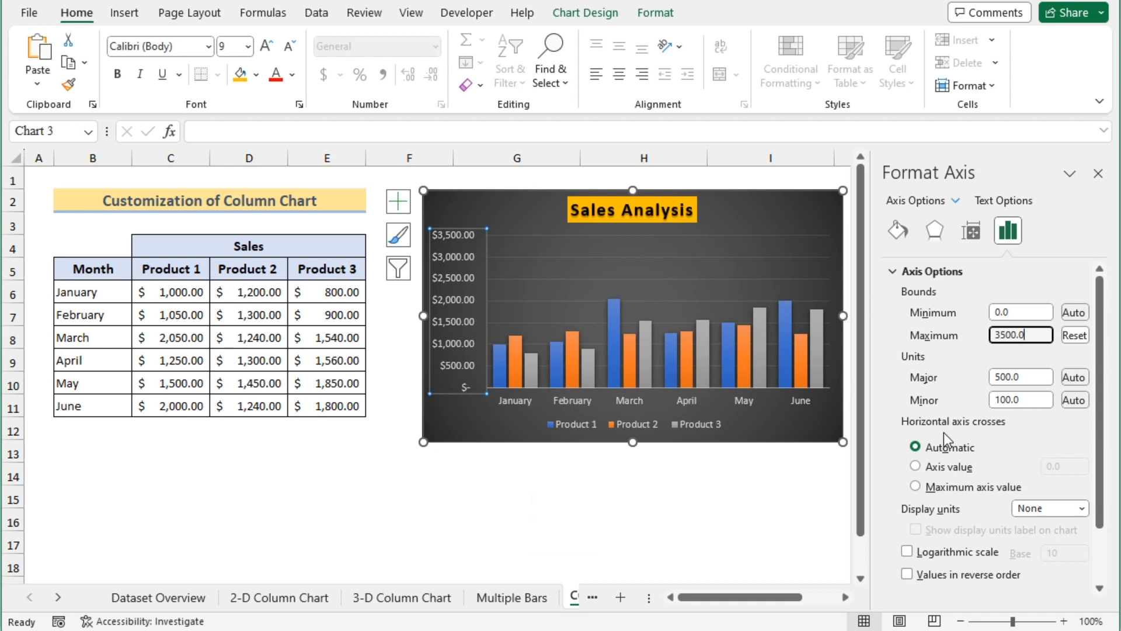
Try the Axis value and Maximum axis value options for the horizontal axis crossing, restore Automatic, and close the axis formatting.
left_click(916, 466)
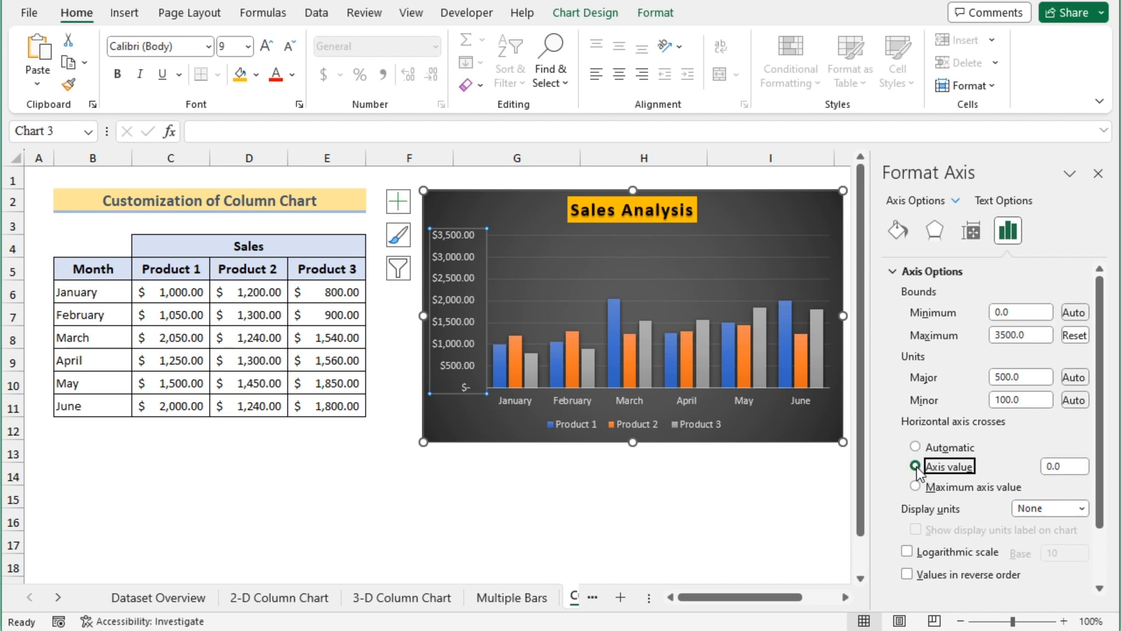
left_click(916, 447)
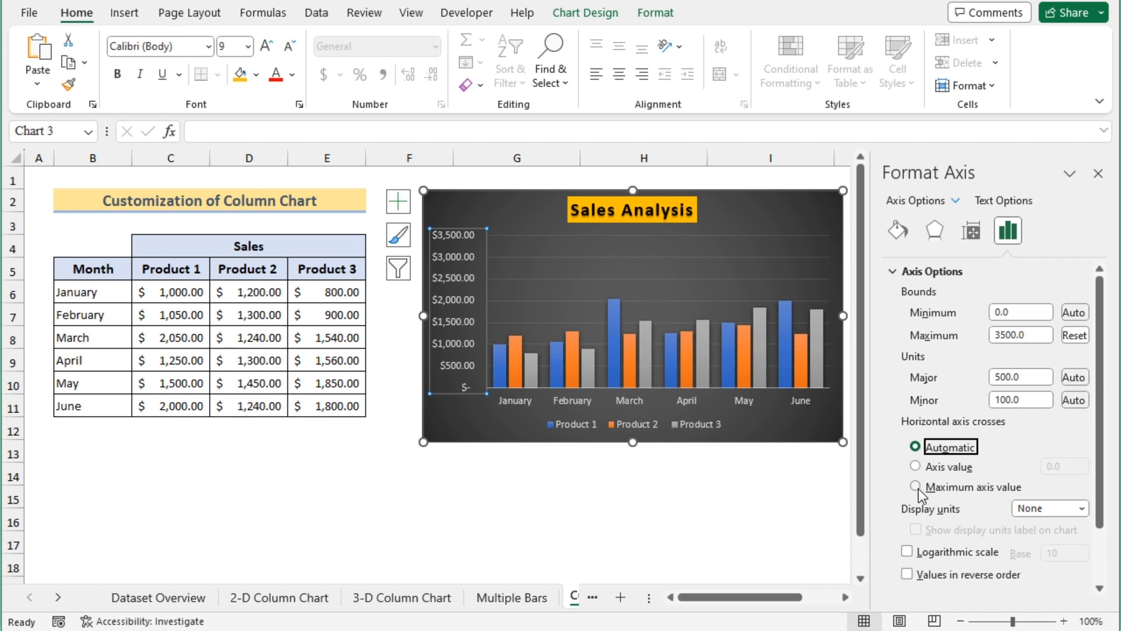
left_click(917, 487)
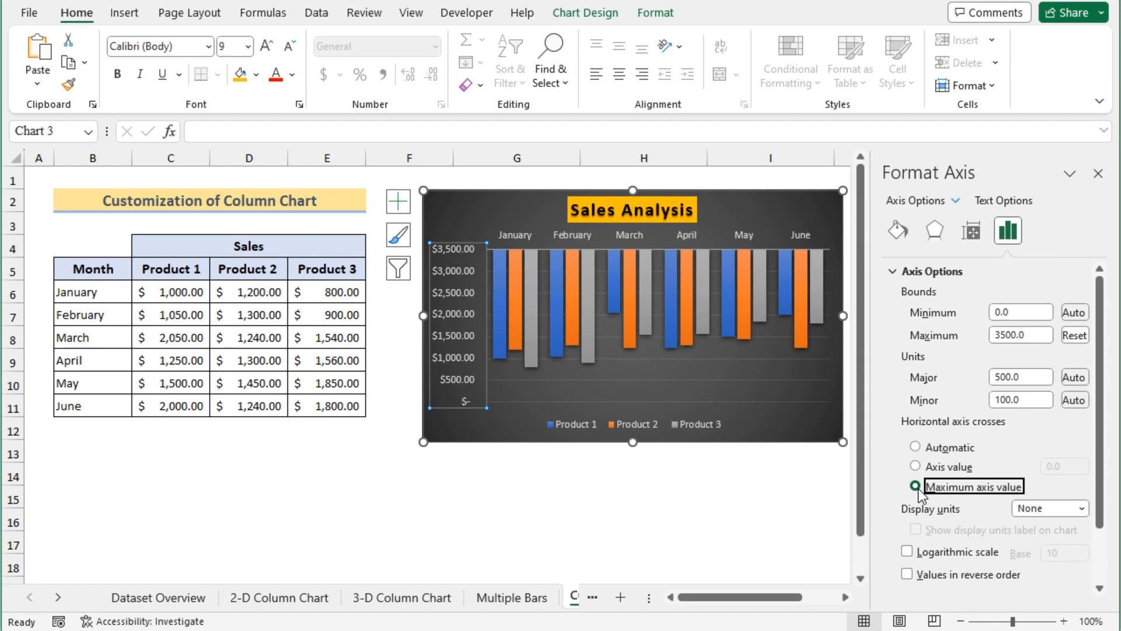
left_click(916, 447)
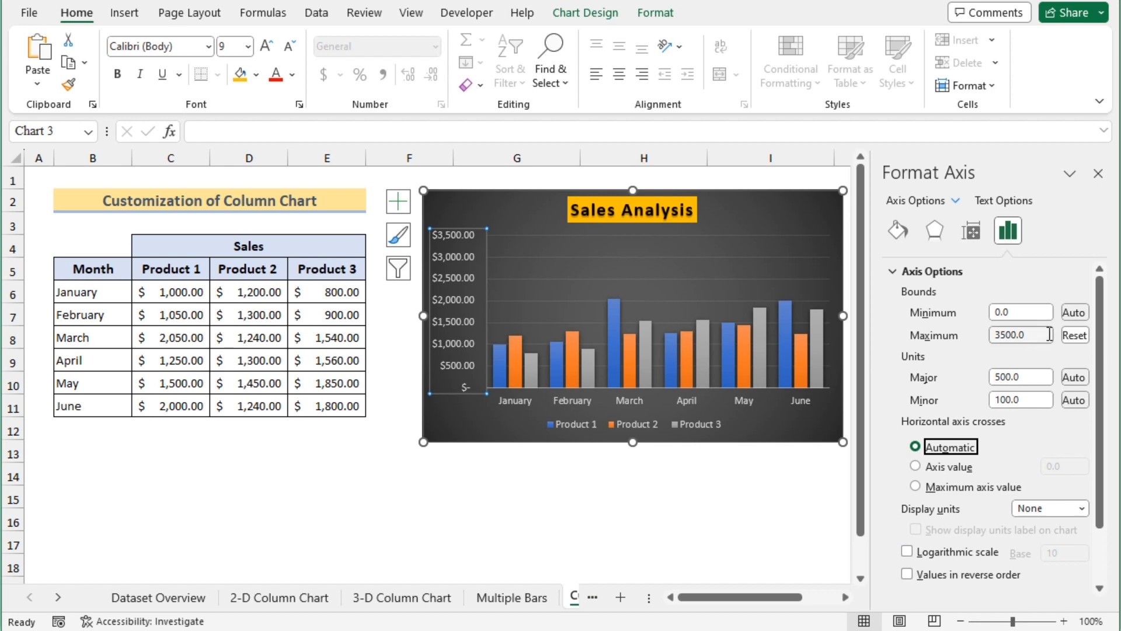
left_click(1098, 173)
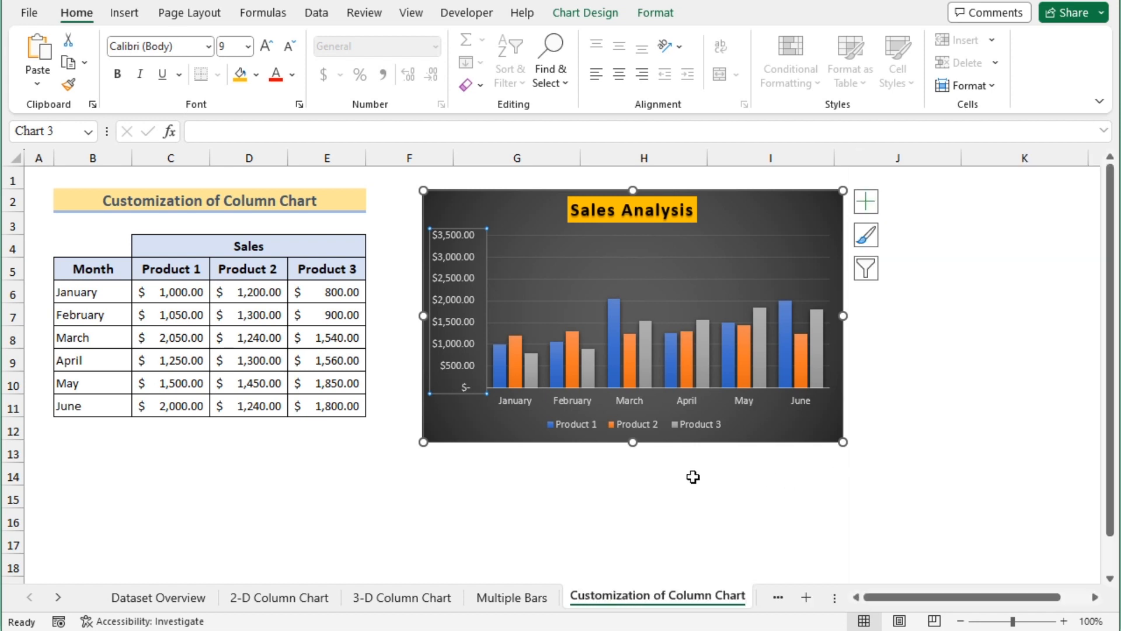
Try the Top and Right legend positions, settle on Top Right, and close the legend formatting.
left_click(602, 429)
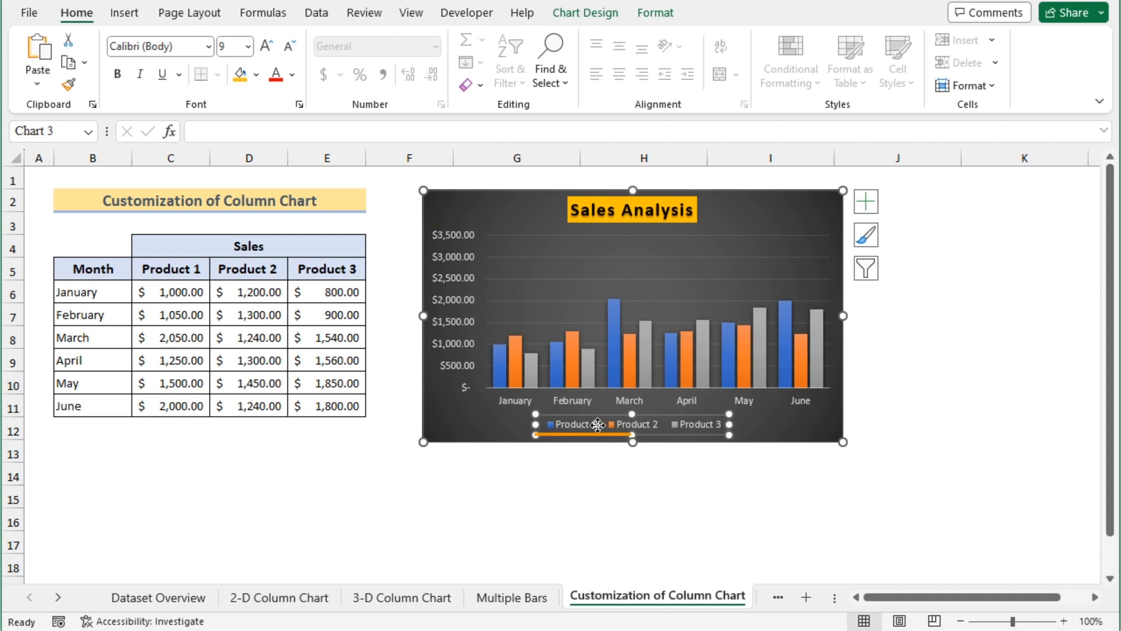
right_click(692, 431)
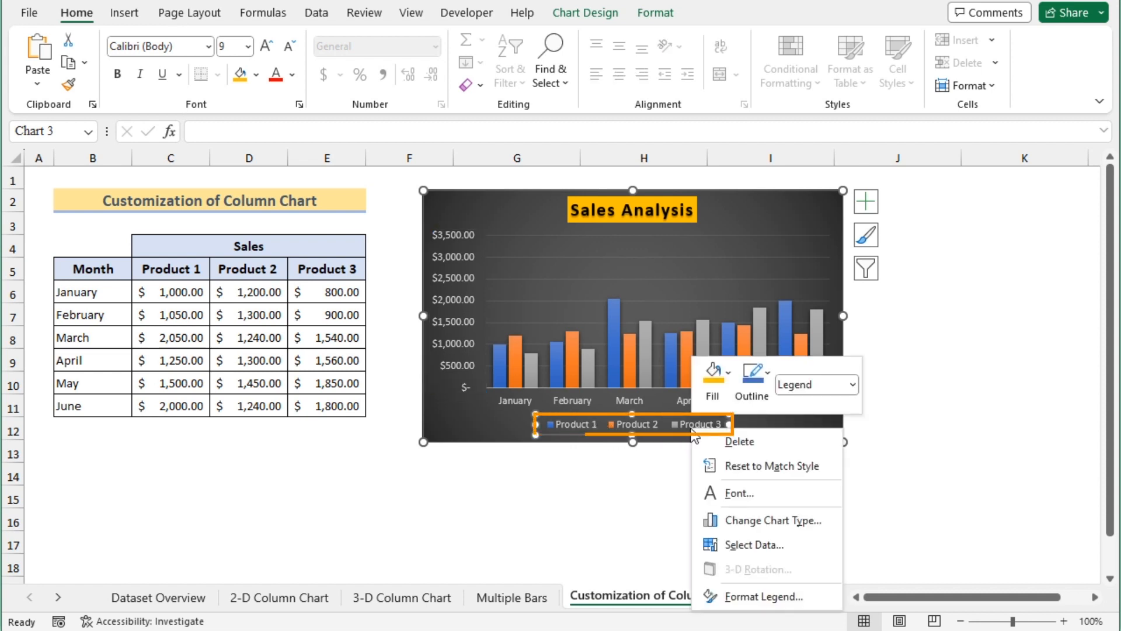
left_click(779, 601)
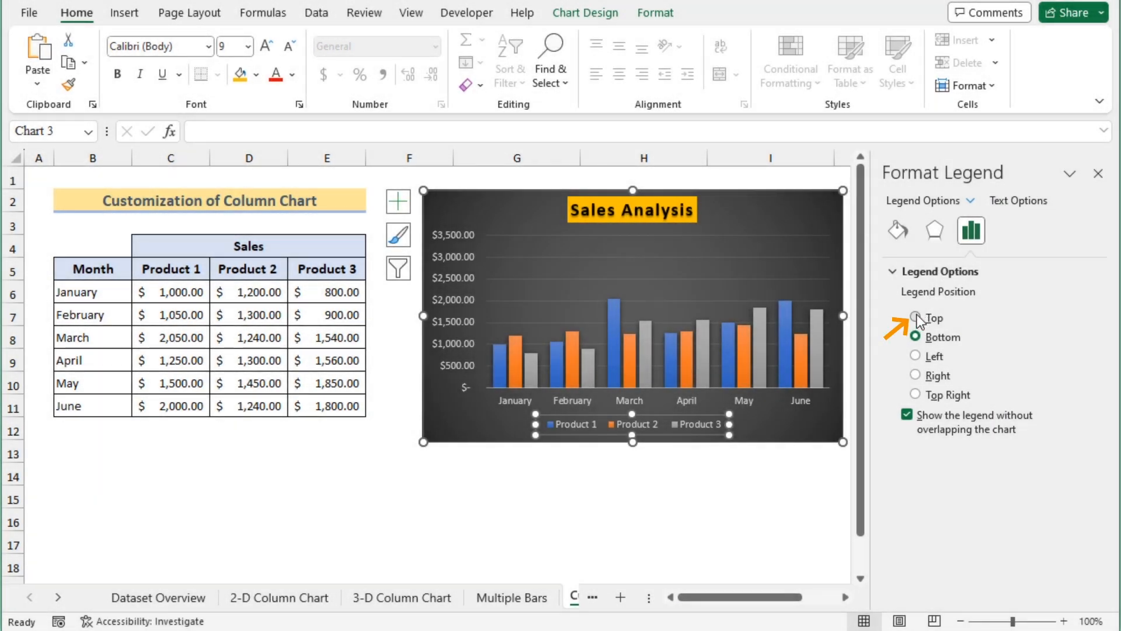
left_click(917, 316)
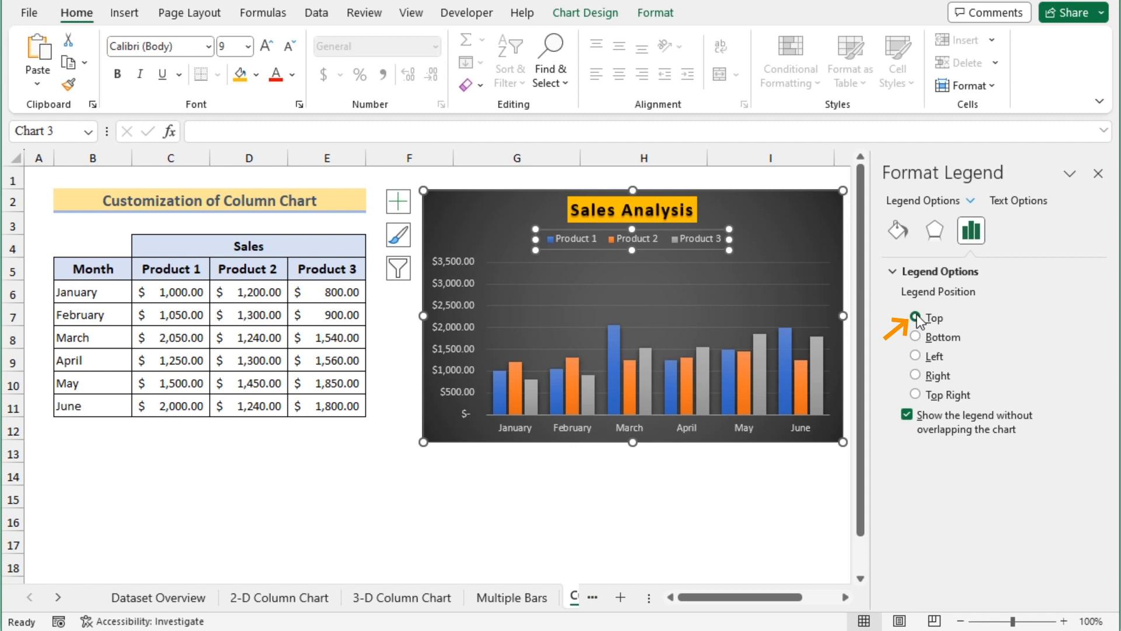
left_click(917, 376)
left_click(917, 395)
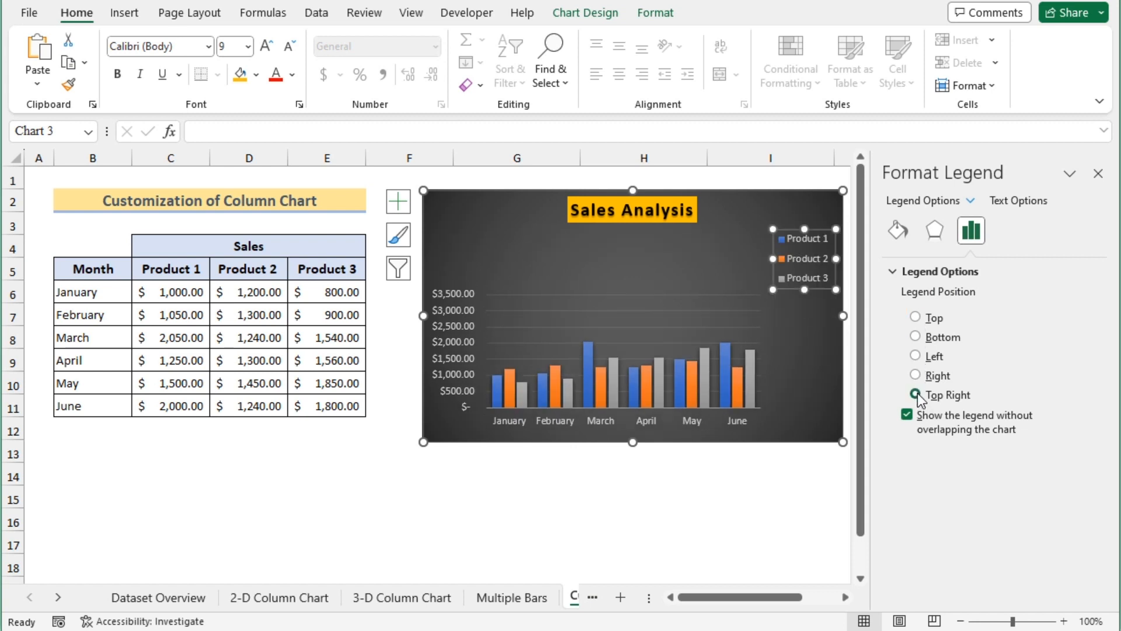
left_click(1099, 173)
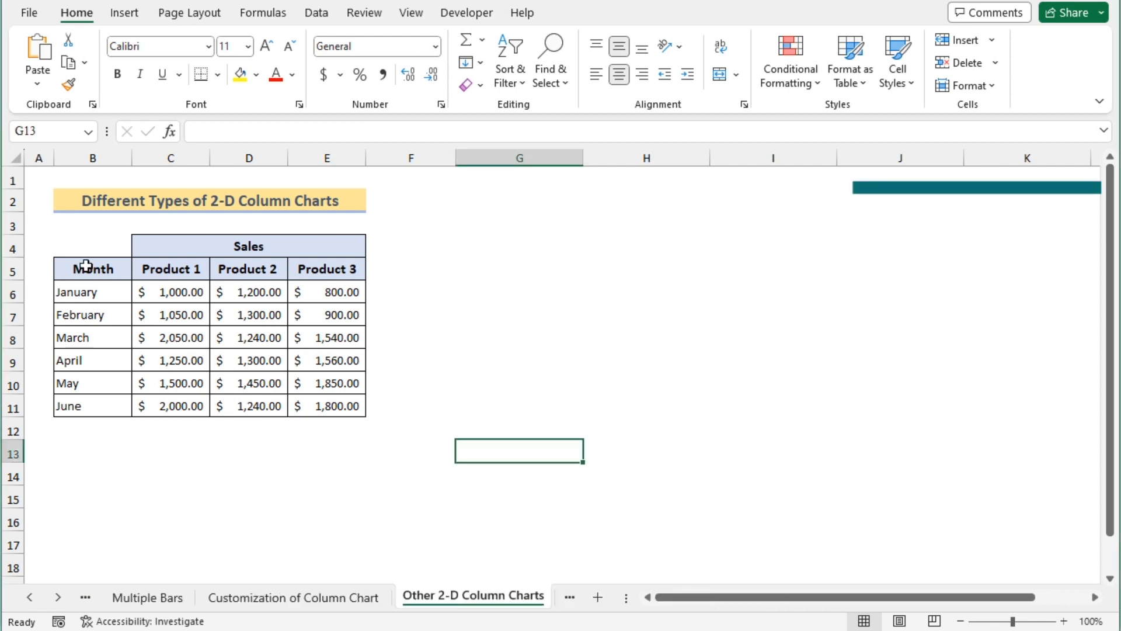
Insert a 2-D clustered column chart from B5:E11 on the Other 2-D Column Charts sheet.
left_click(80, 268)
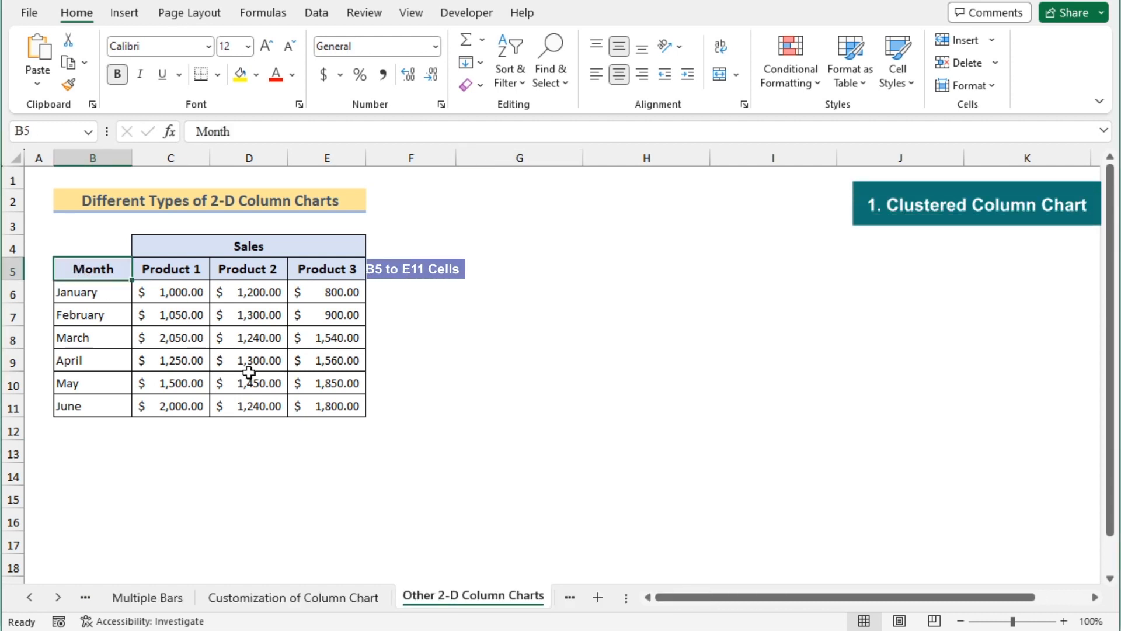
left_click(364, 409, "shift")
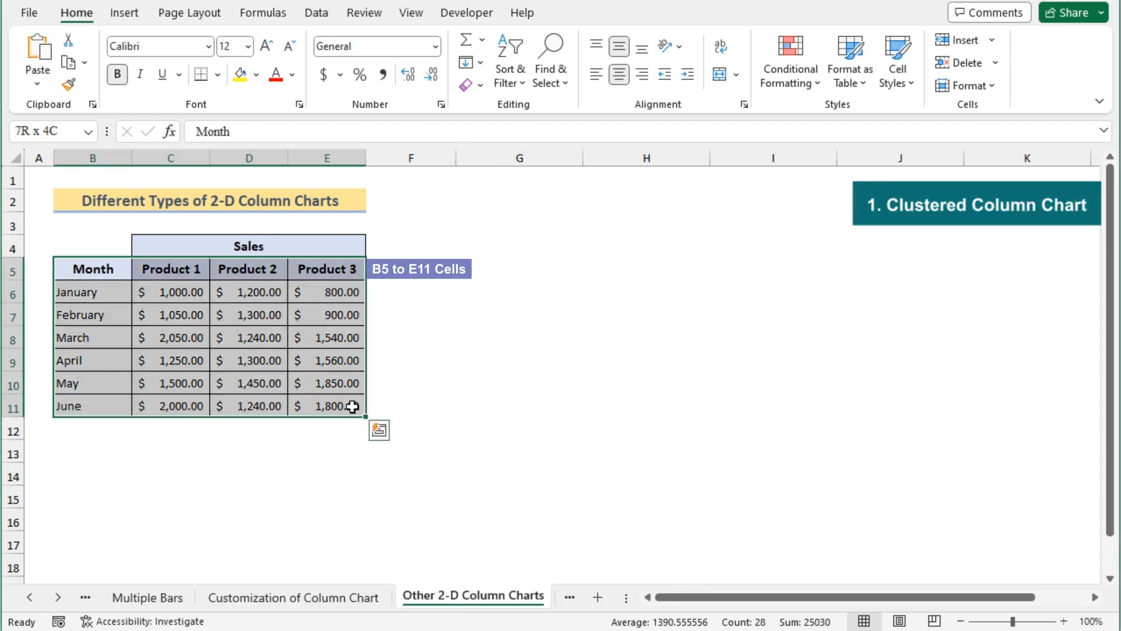
left_click(125, 12)
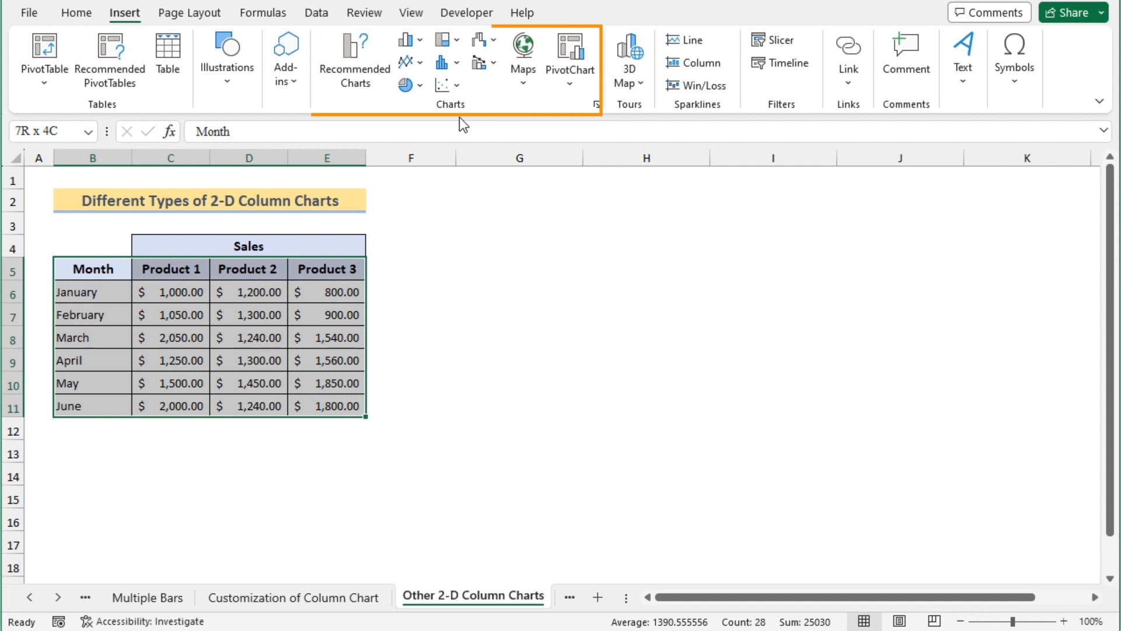
left_click(420, 41)
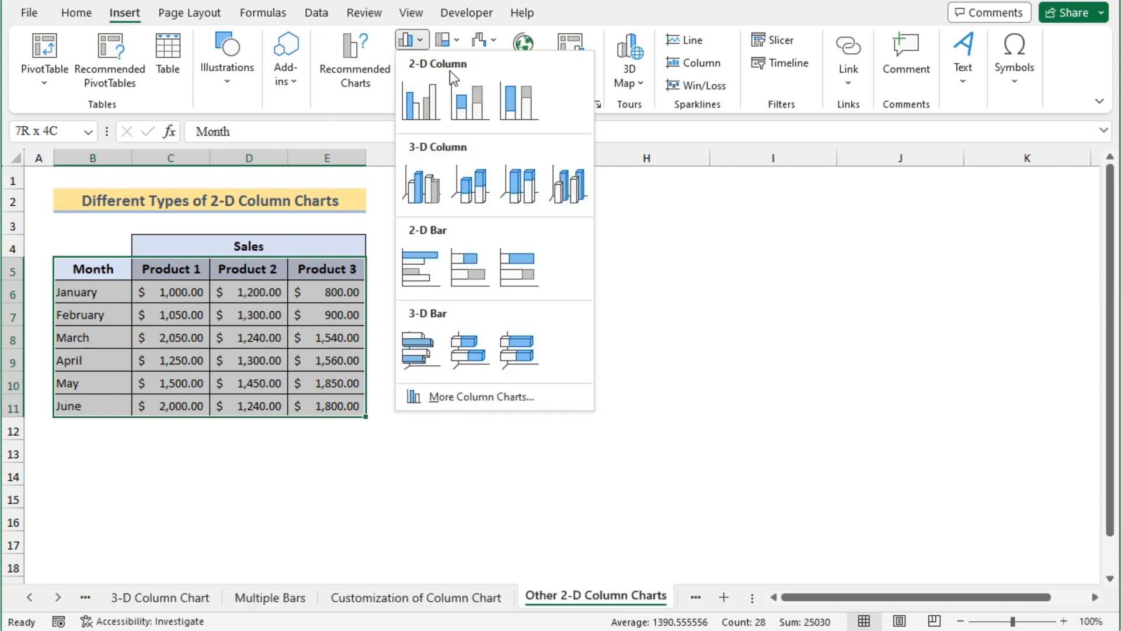
left_click(419, 100)
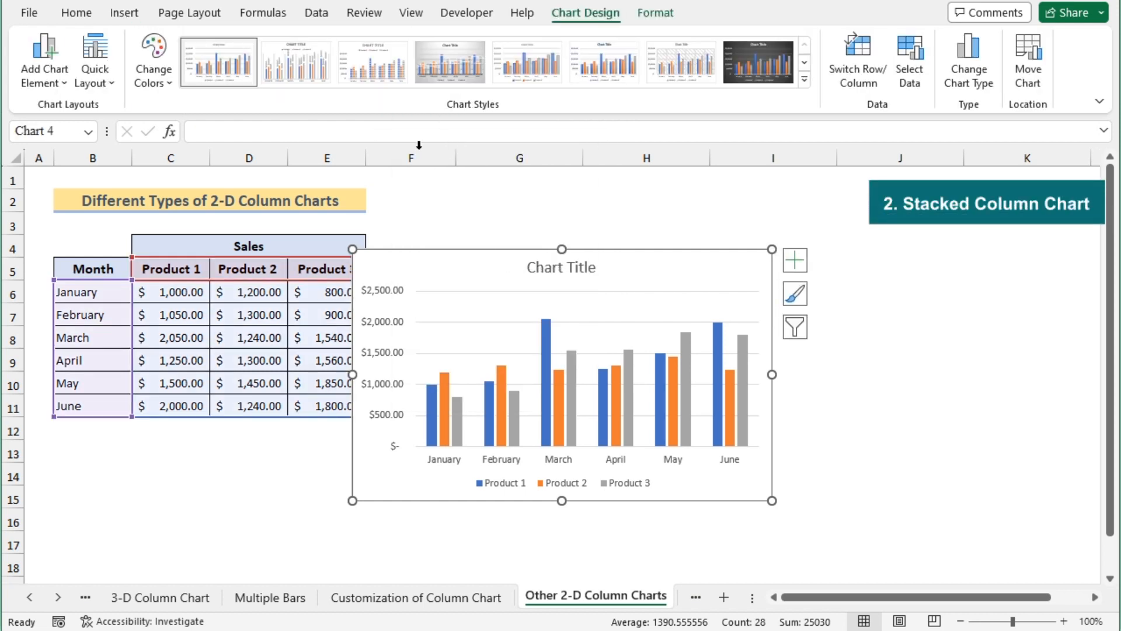
Convert the clustered chart to a 2-D stacked column chart and move it clear of the sales table.
left_click(124, 12)
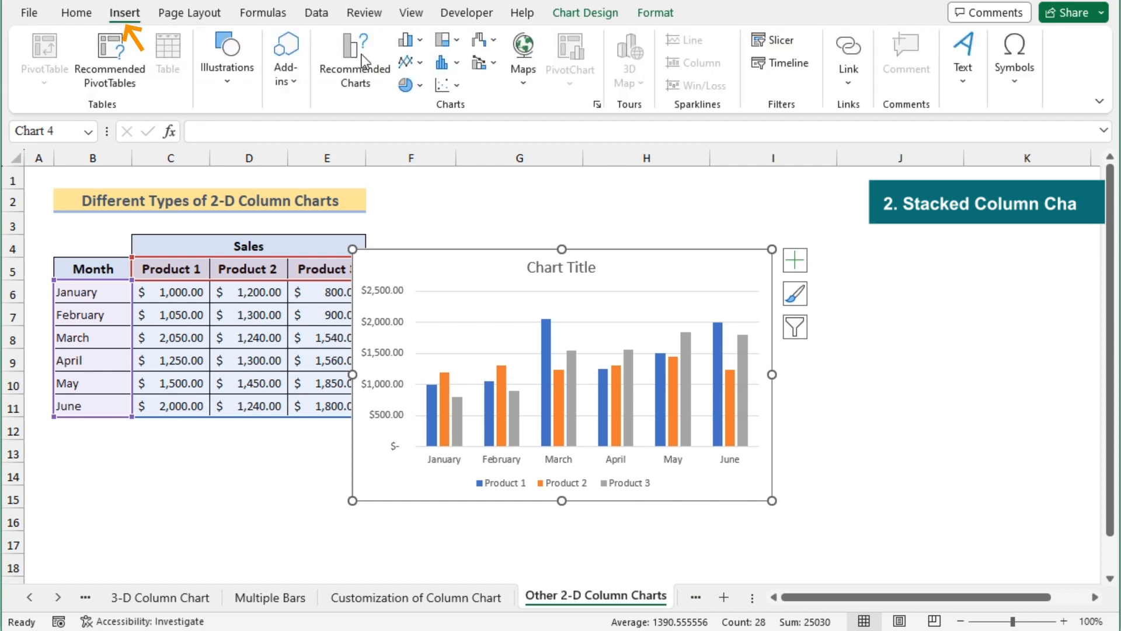
left_click(419, 40)
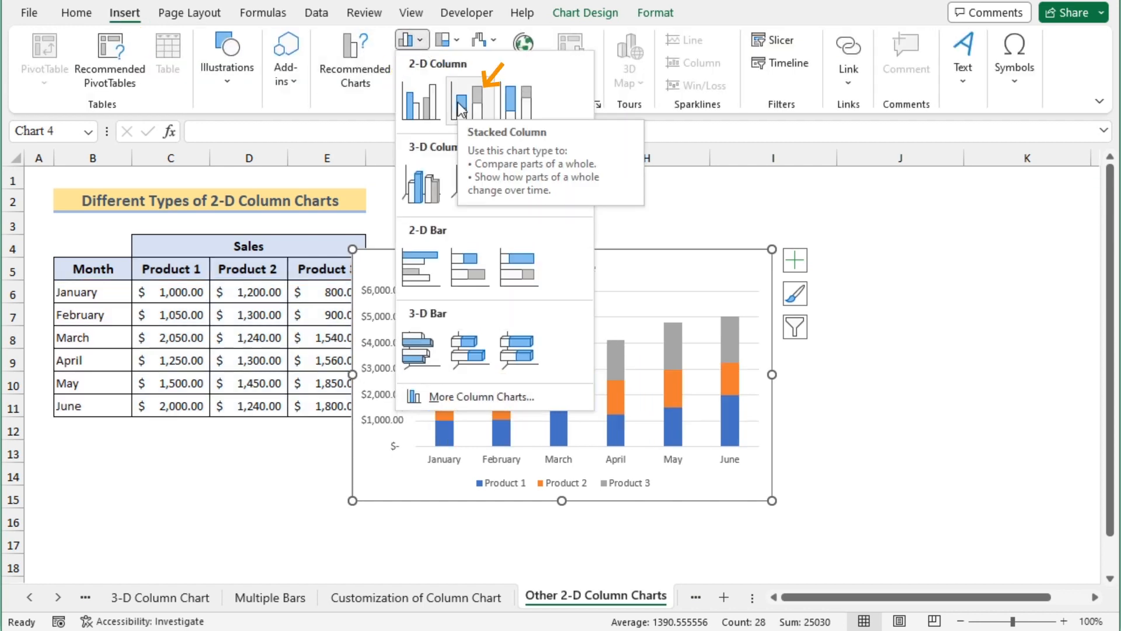
left_click(467, 100)
left_click_drag(537, 248, 563, 207)
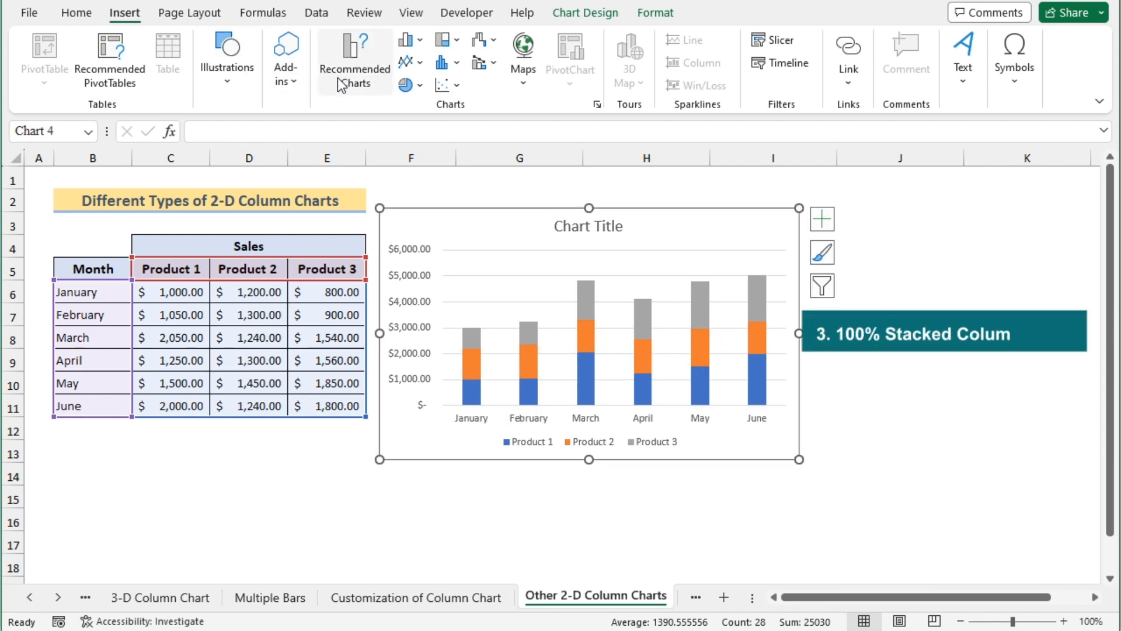
Convert the stacked column chart to a 2-D 100% stacked column chart.
left_click(419, 42)
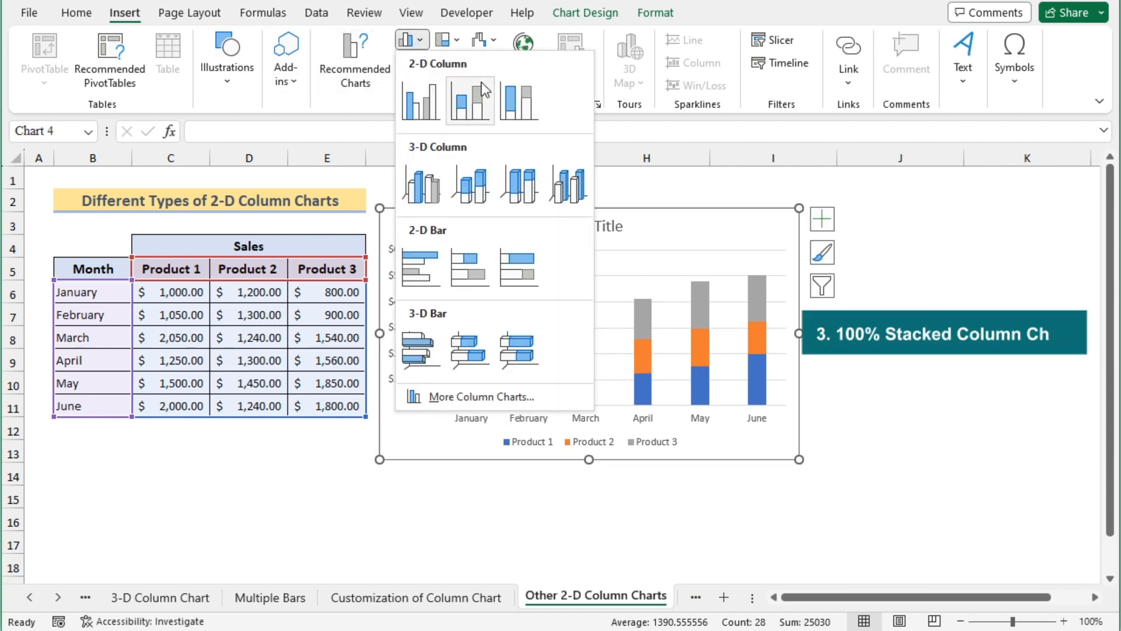
left_click(509, 113)
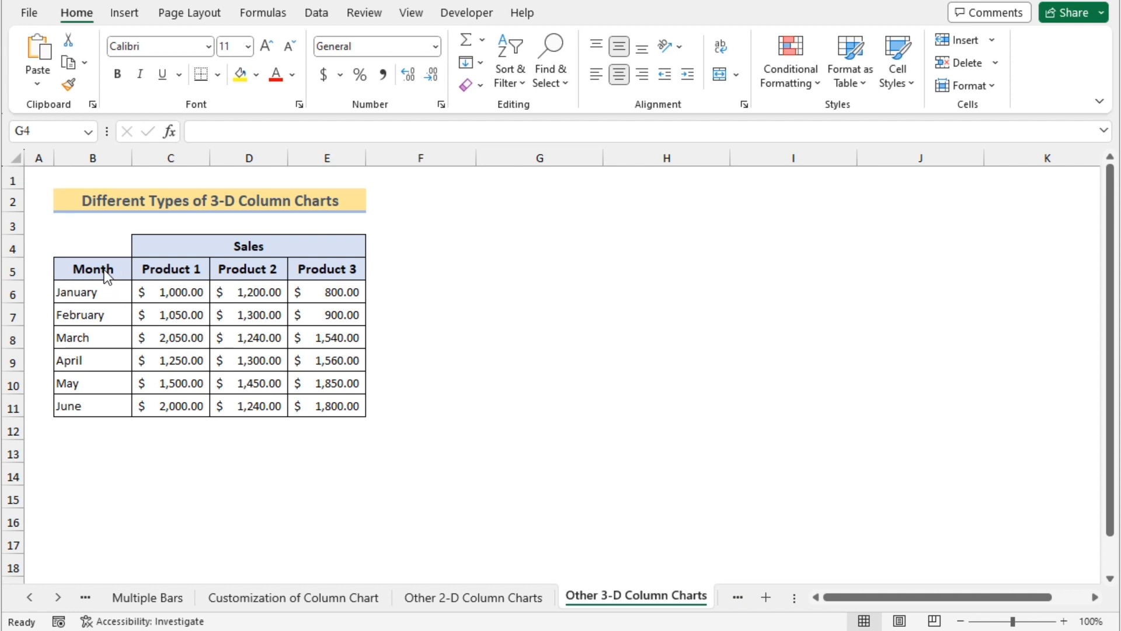
Insert a 3-D clustered column chart from B5:E11 on the Other 3-D Column Charts sheet and move it clear of the sales table.
left_click(99, 270)
left_click_drag(99, 270, 328, 401)
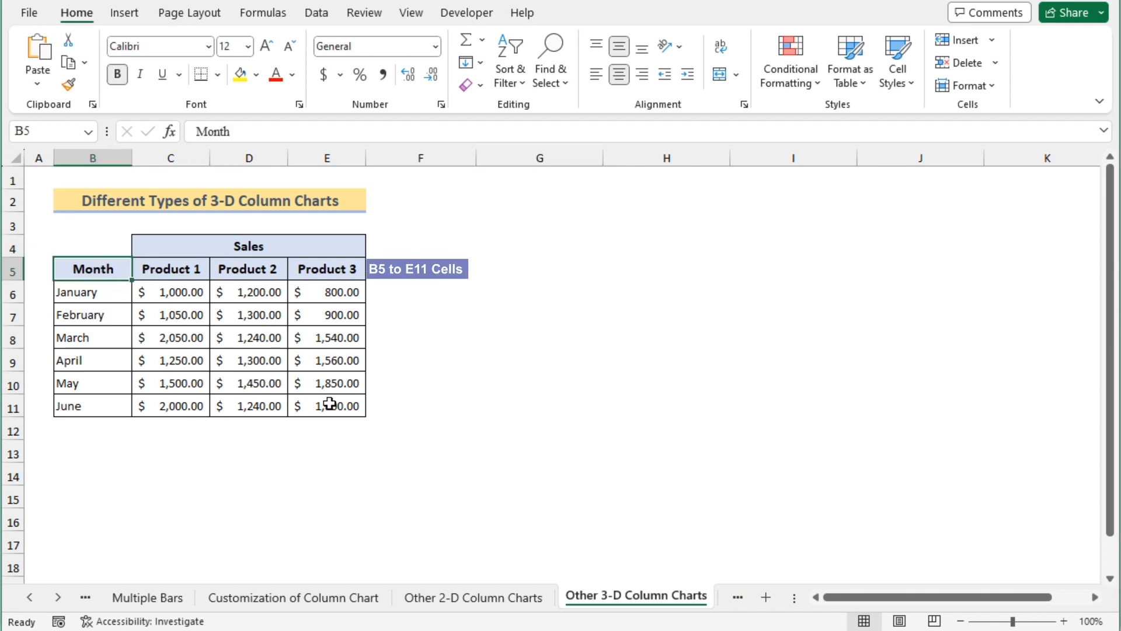
left_click(126, 14)
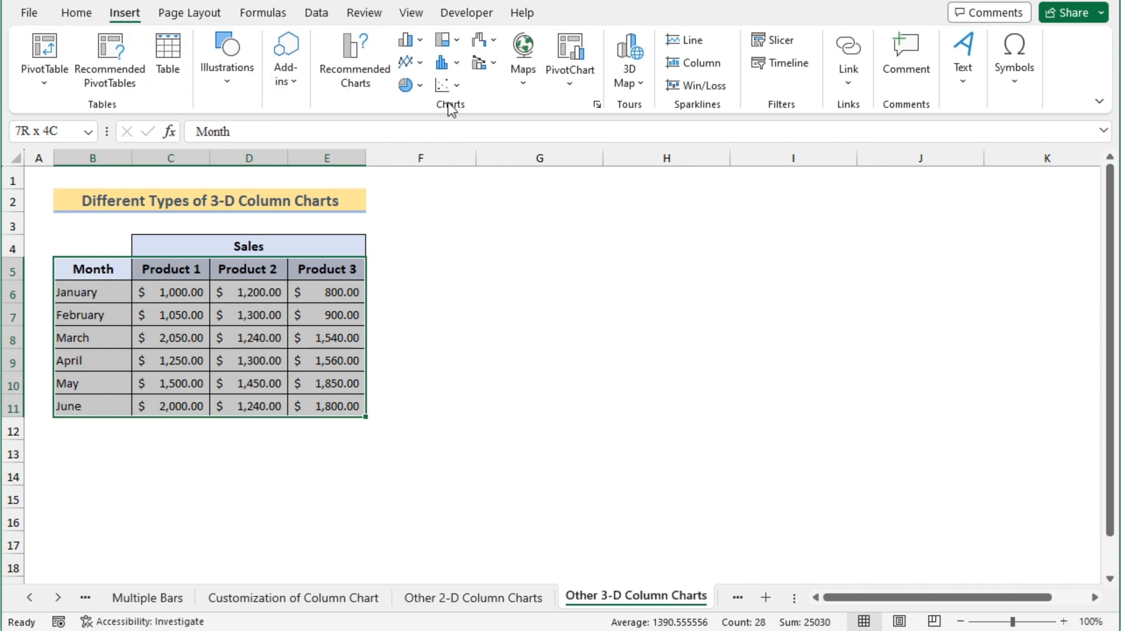
left_click(419, 40)
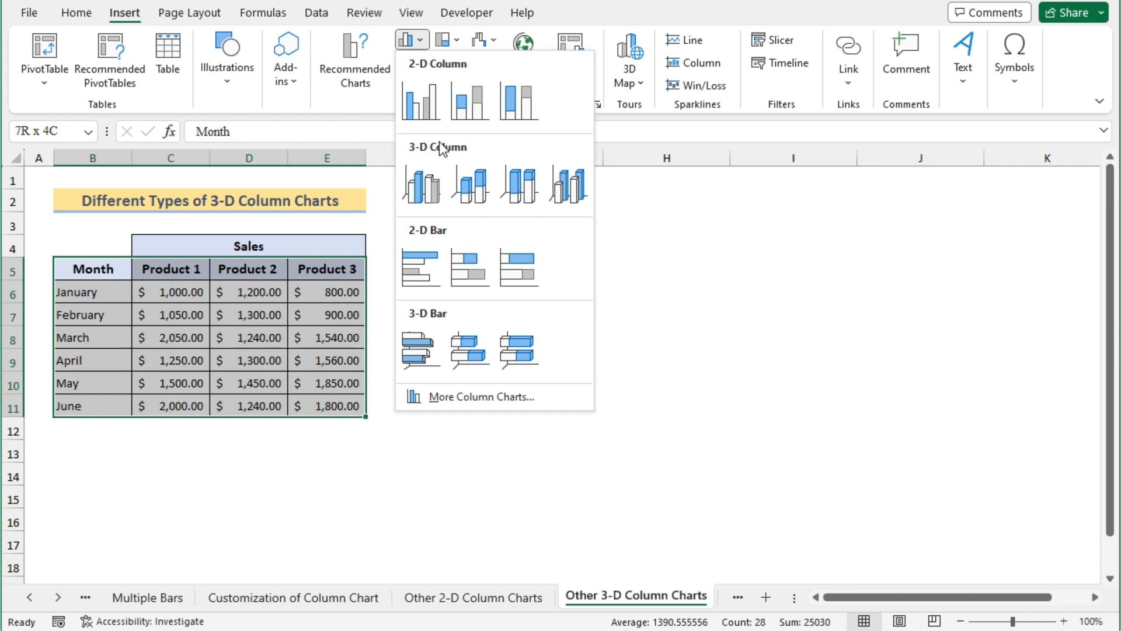
left_click(432, 187)
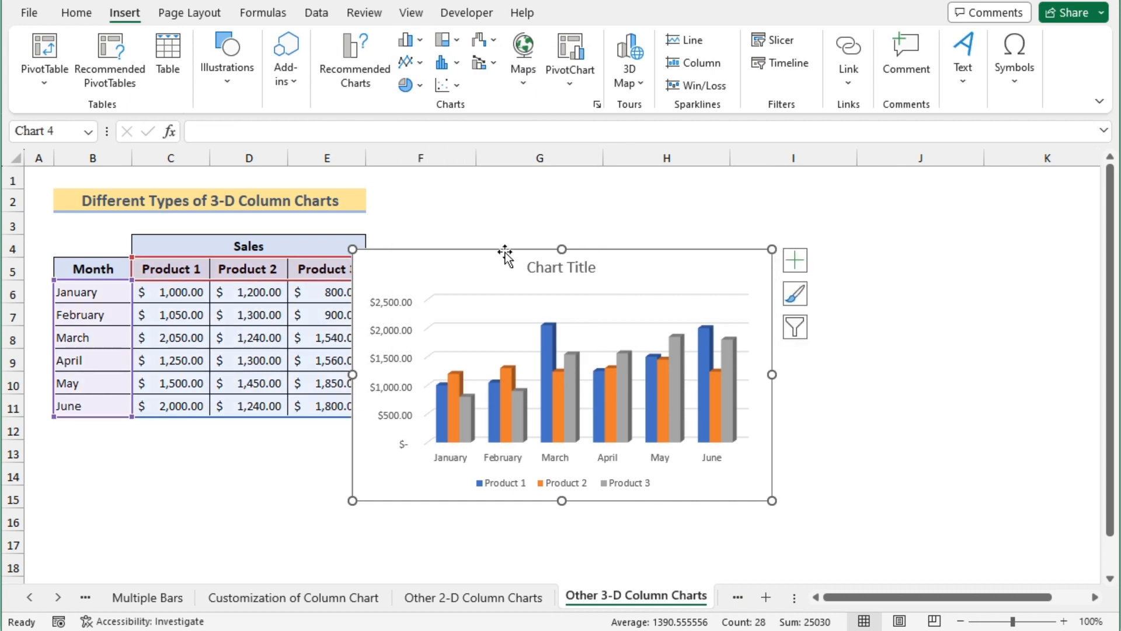
left_click_drag(504, 247, 546, 189)
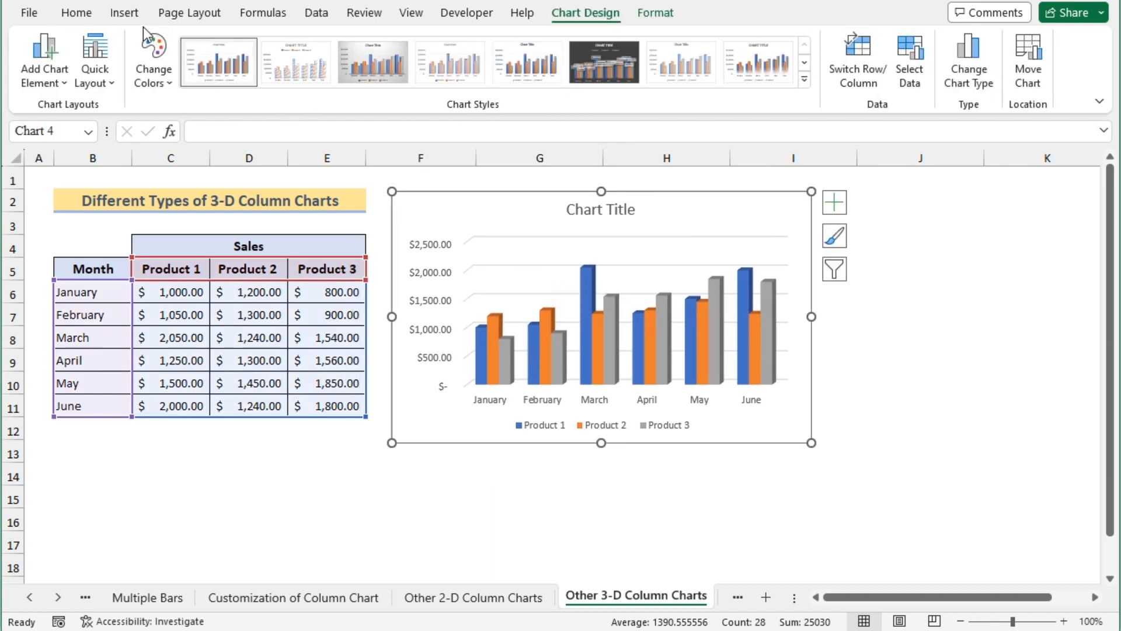
Try the 3-D stacked column type and the 3-D 100% stacked column type on the chart.
left_click(124, 12)
left_click(413, 39)
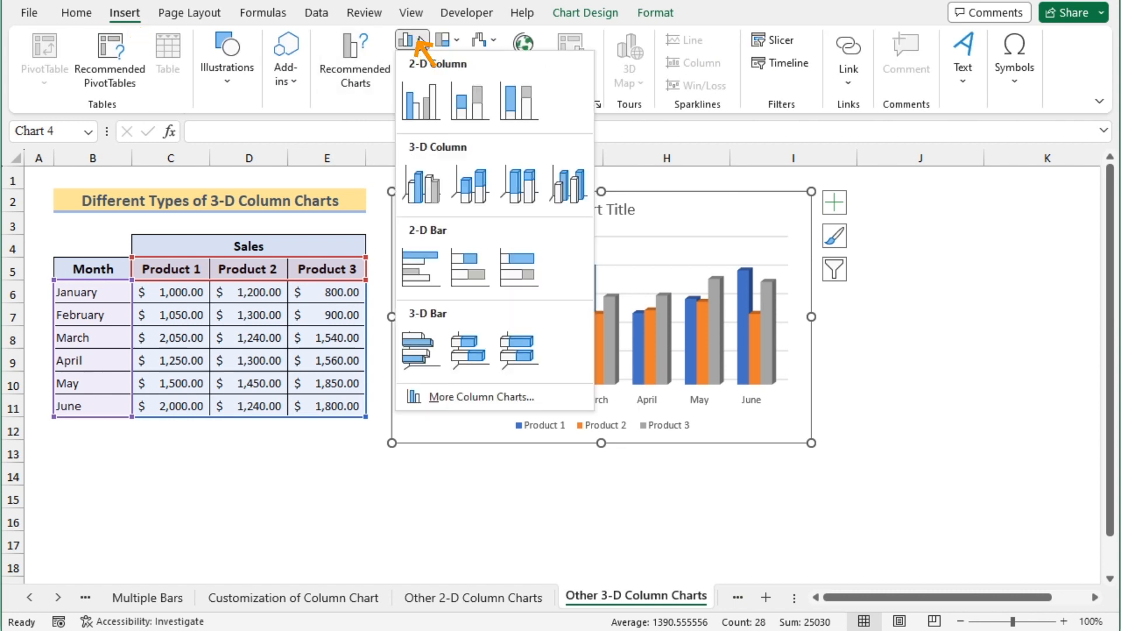
left_click(470, 184)
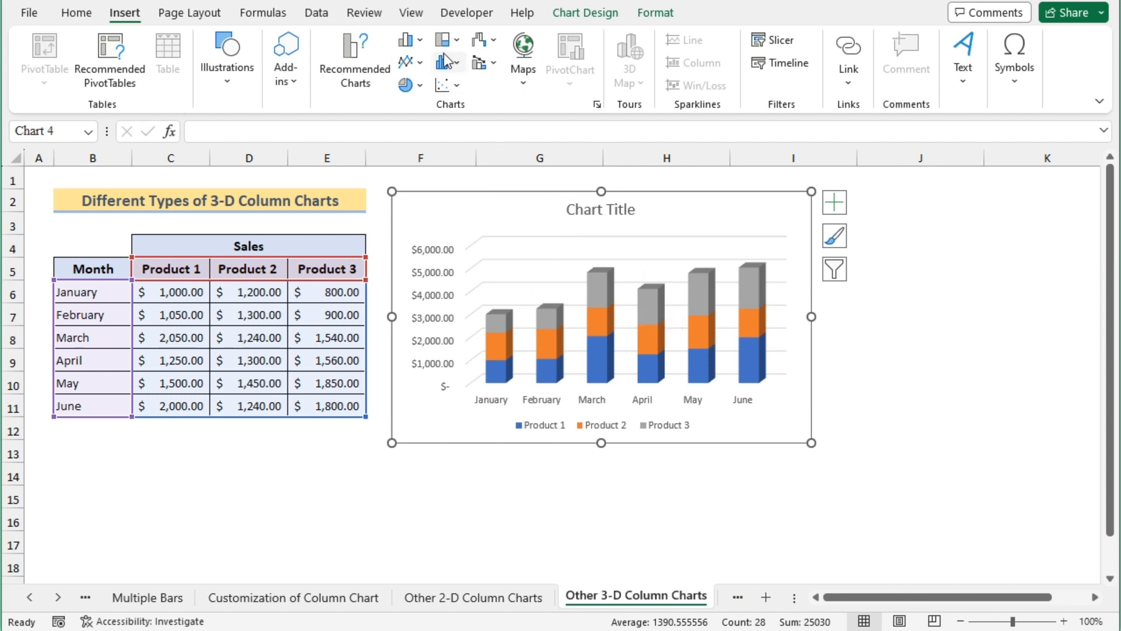
left_click(422, 41)
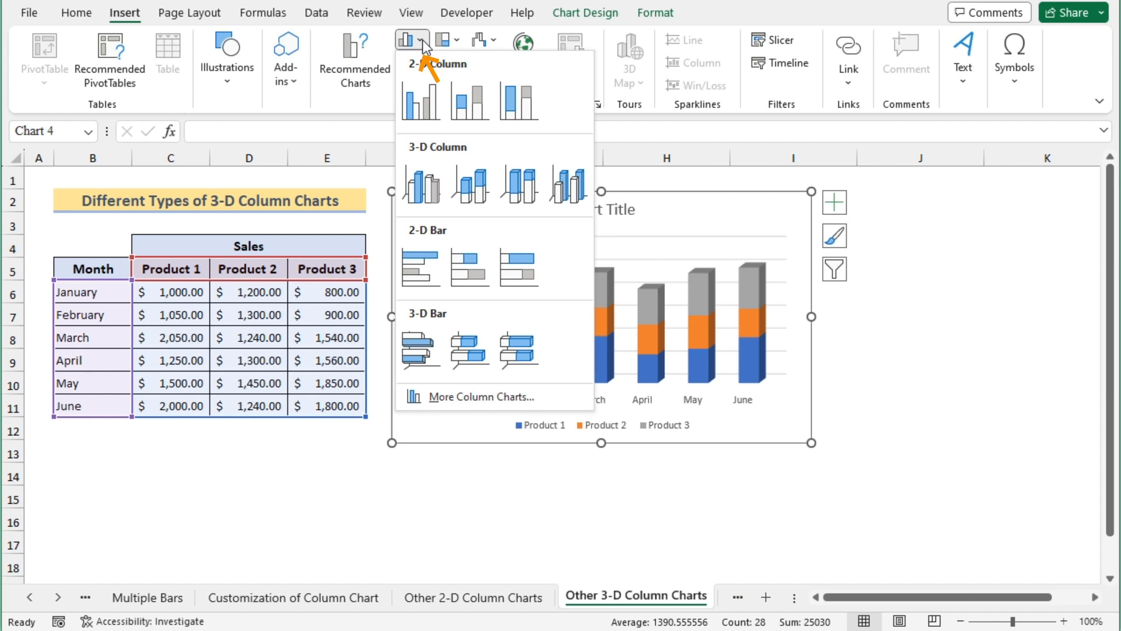
left_click(517, 185)
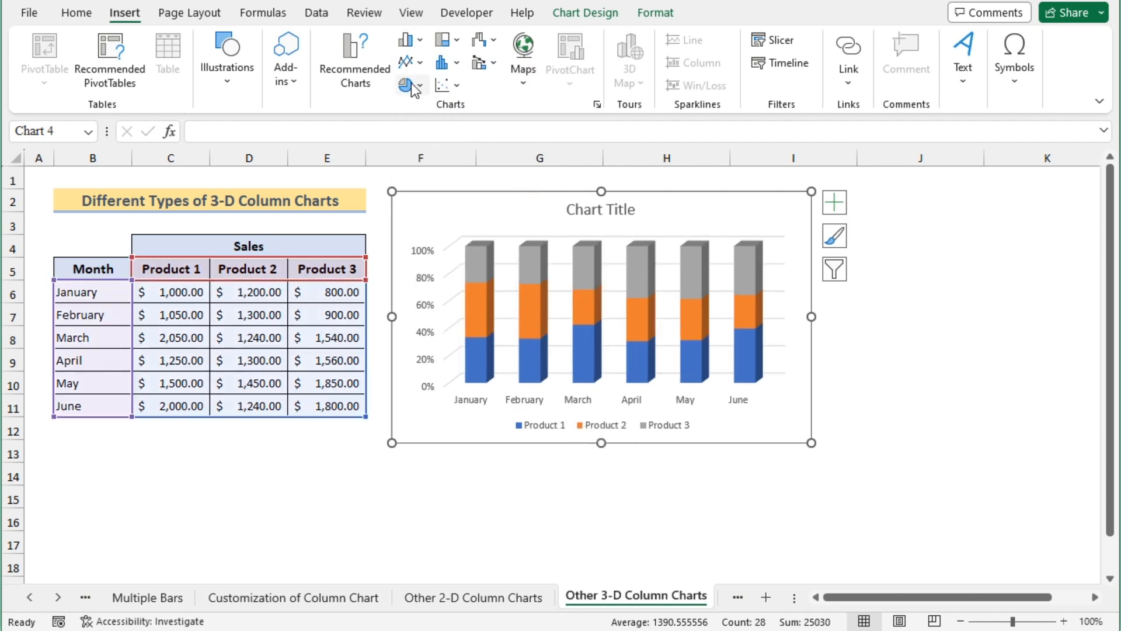
Convert the chart to the 3-D Column type with the products along a depth axis, and reposition and enlarge it beside the sales table.
left_click(421, 40)
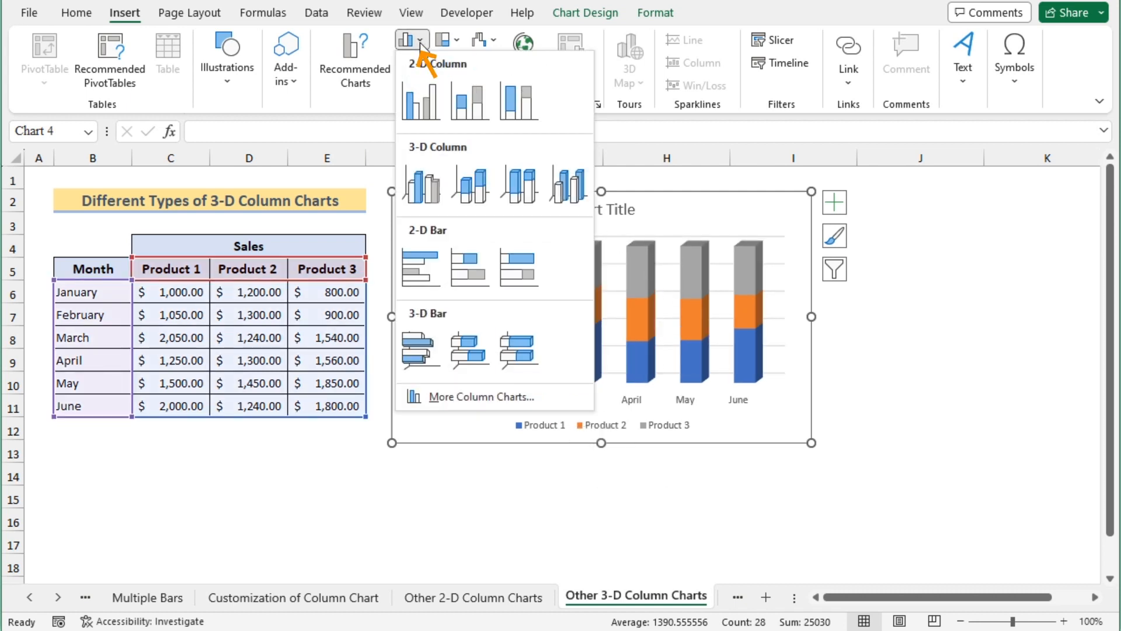
left_click(566, 193)
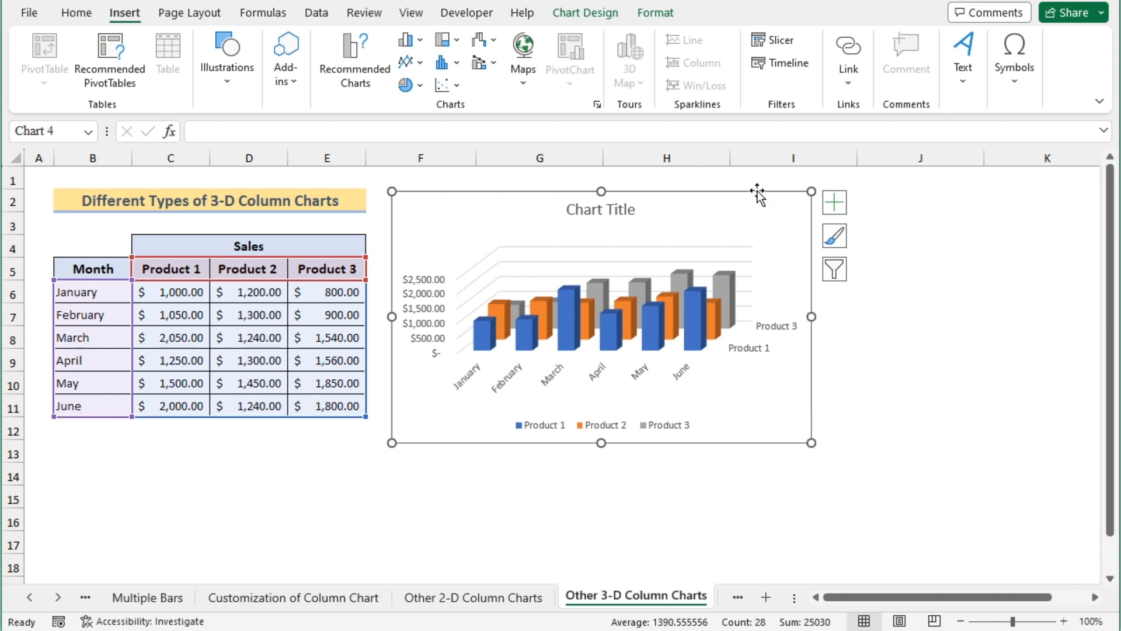
left_click_drag(756, 191, 849, 187)
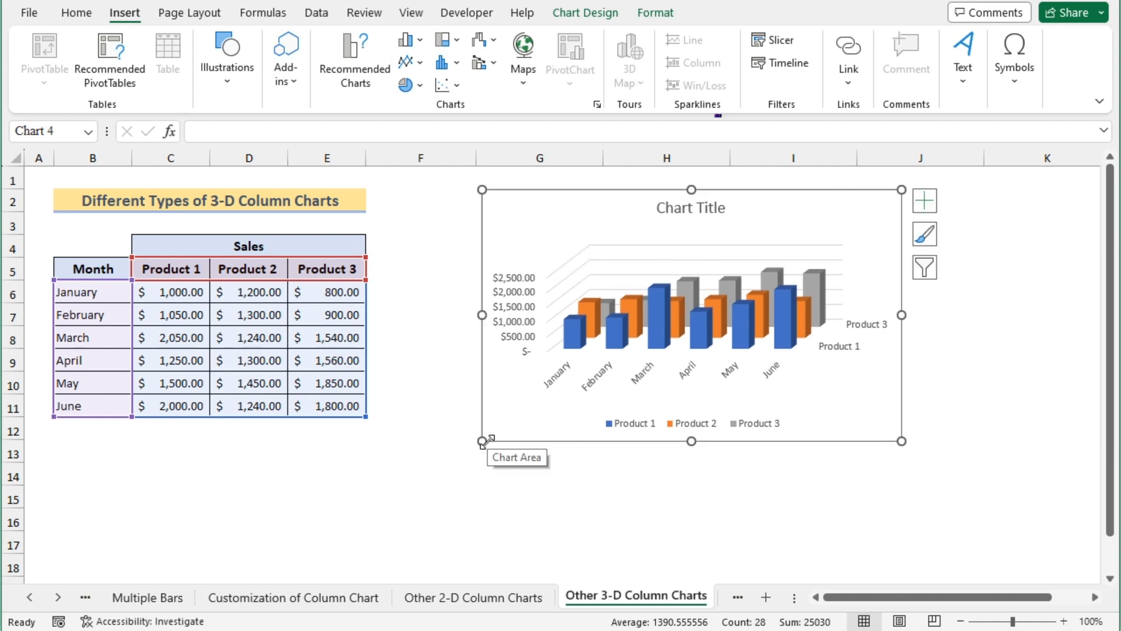
left_click_drag(481, 440, 384, 502)
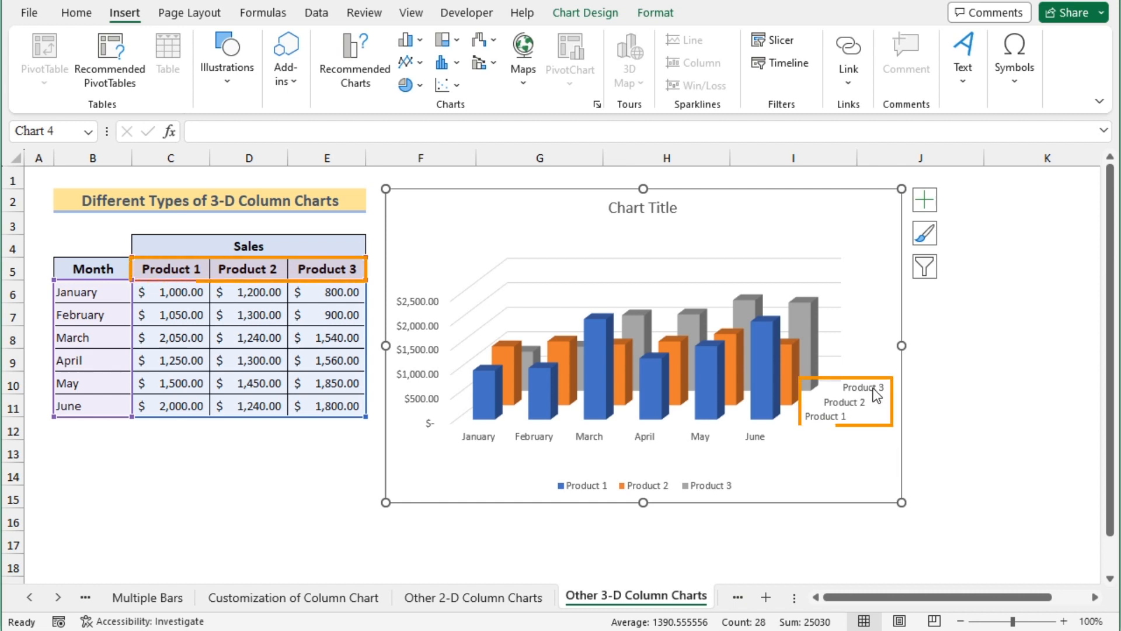
Add a trendline to the Sales column chart on the Trendline sheet.
mouse_move(573, 340)
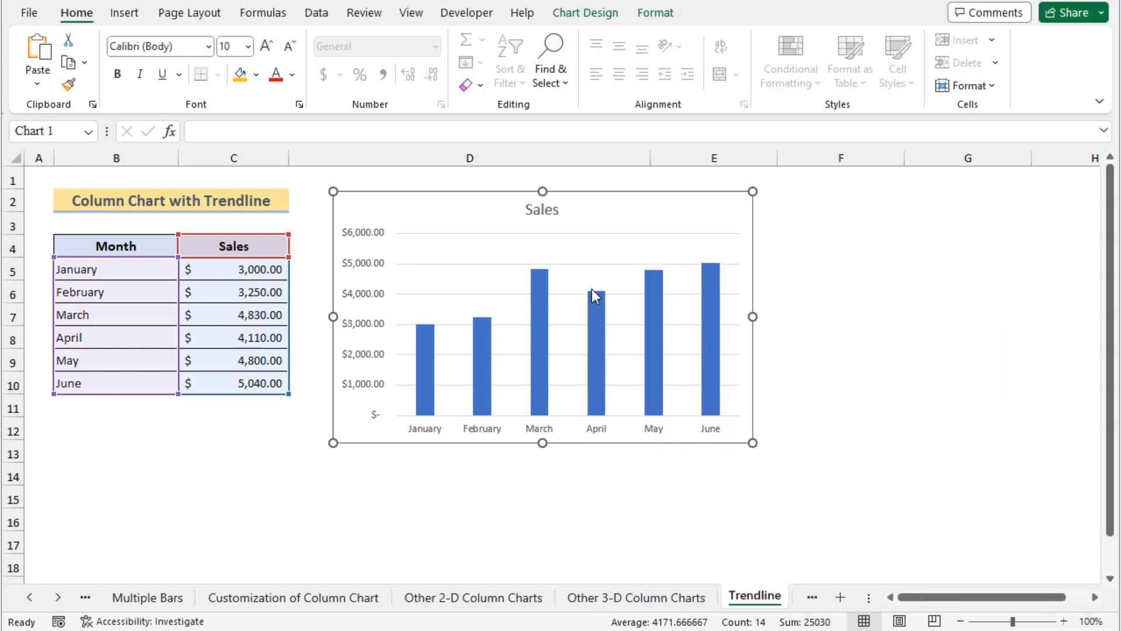
left_click(601, 193)
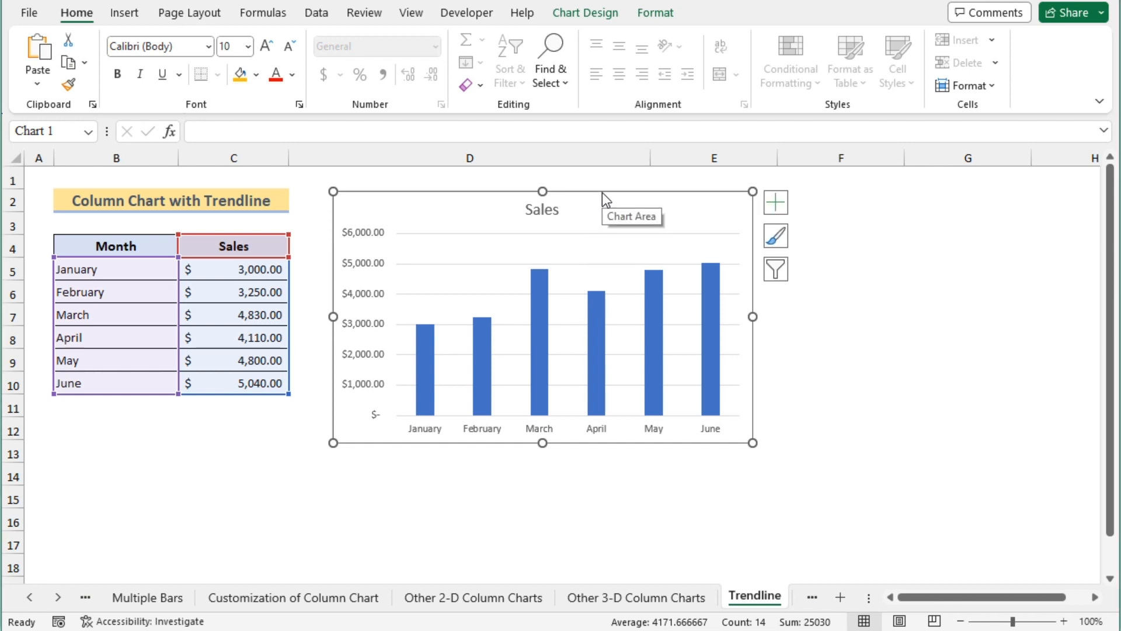
left_click(784, 213)
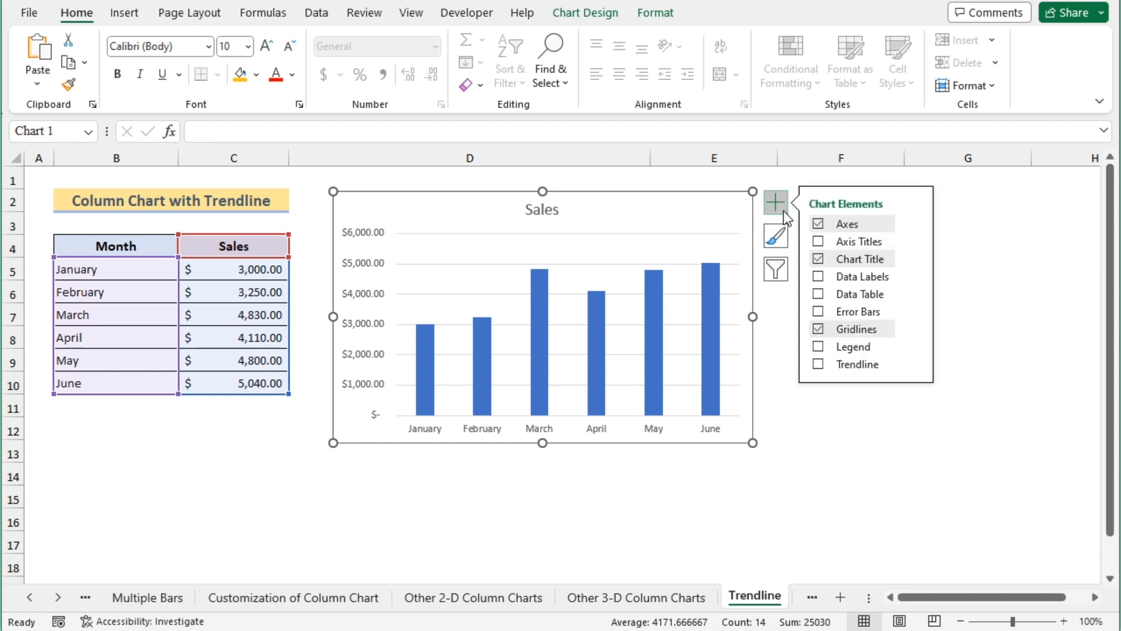
left_click(817, 363)
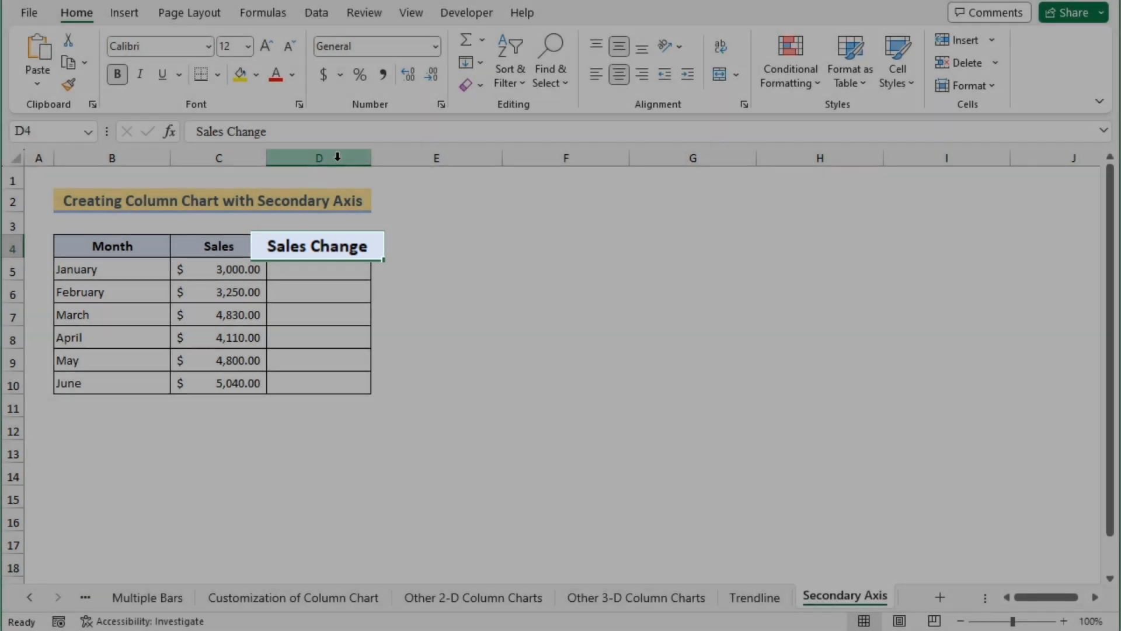
Calculate the Sales Change in D6 of the Secondary Axis sheet with =(C6-C5)/C5 and fill the formula down to D10.
left_click(338, 156)
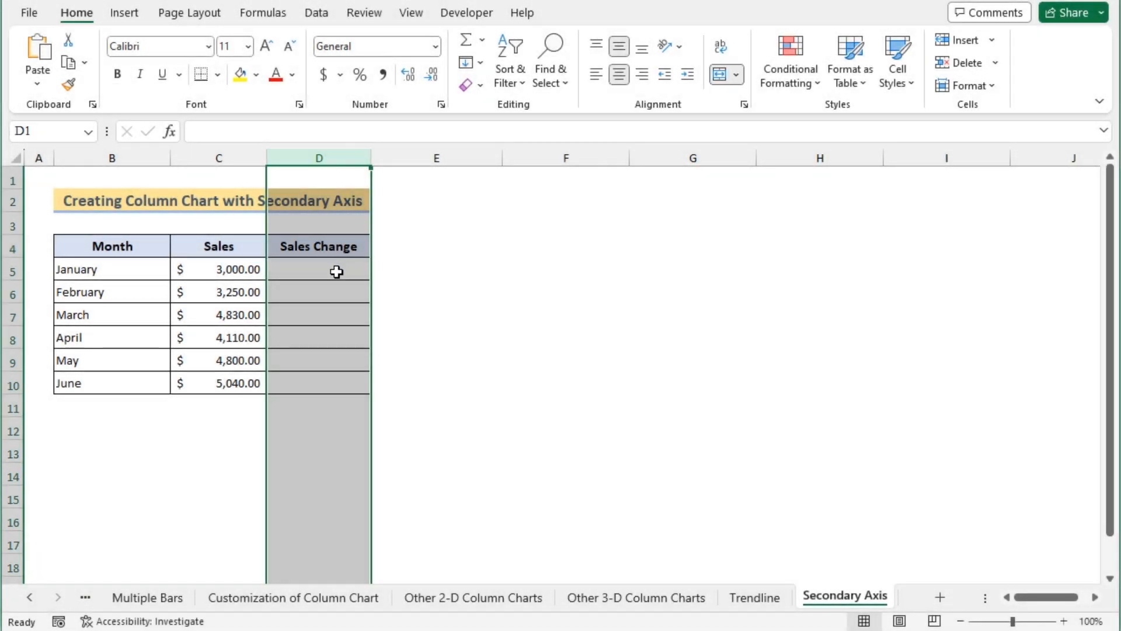
left_click(312, 281)
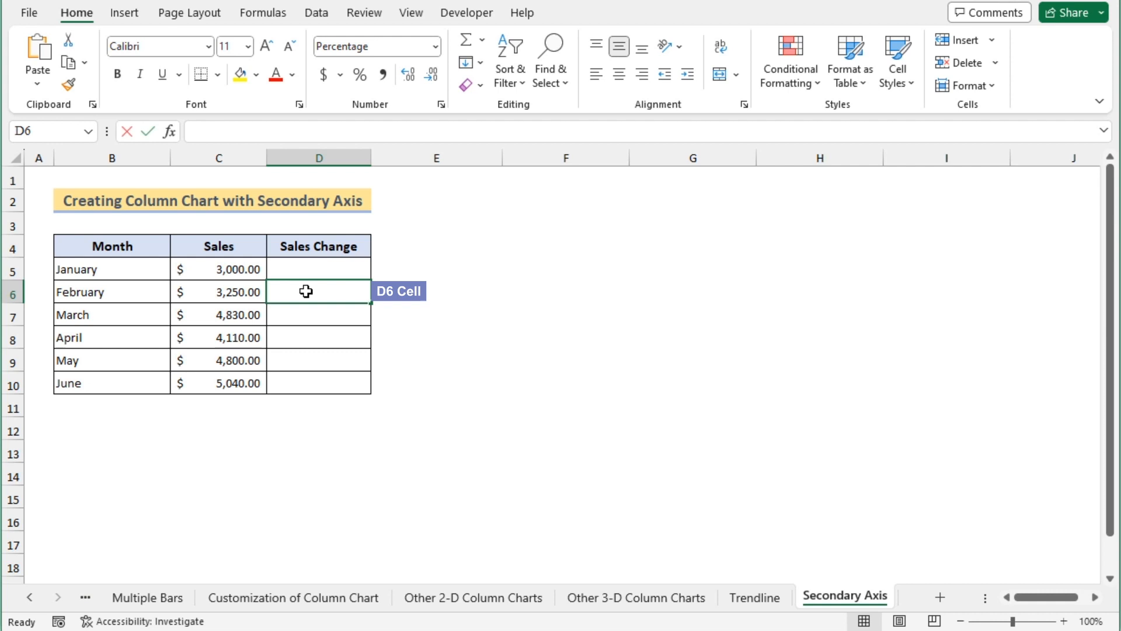
double_click(306, 291)
type("=")
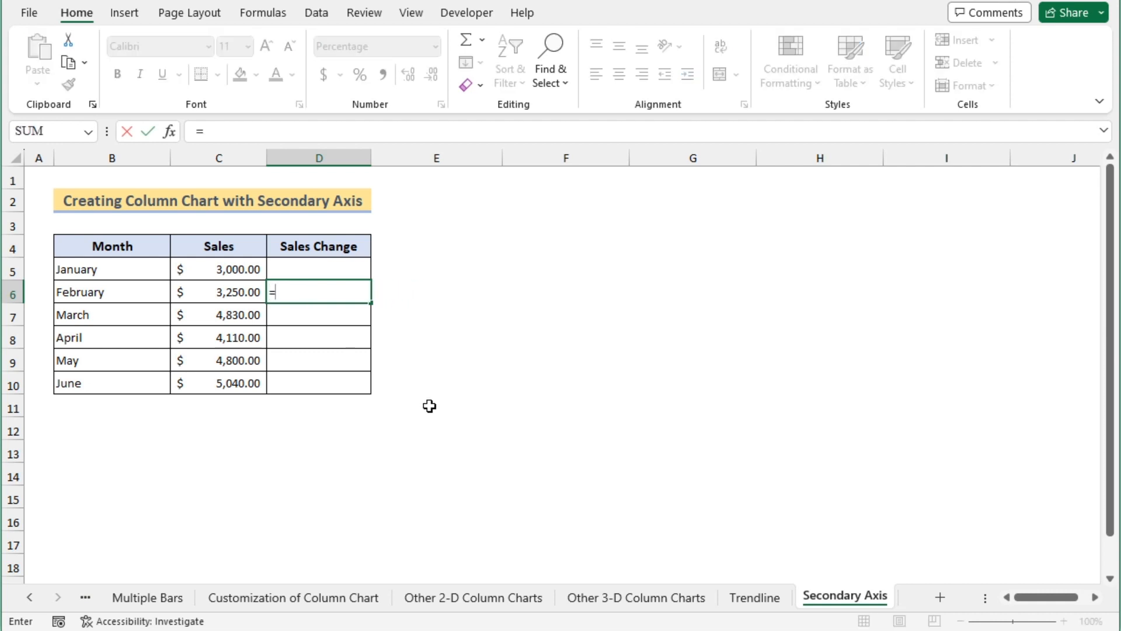
type("(")
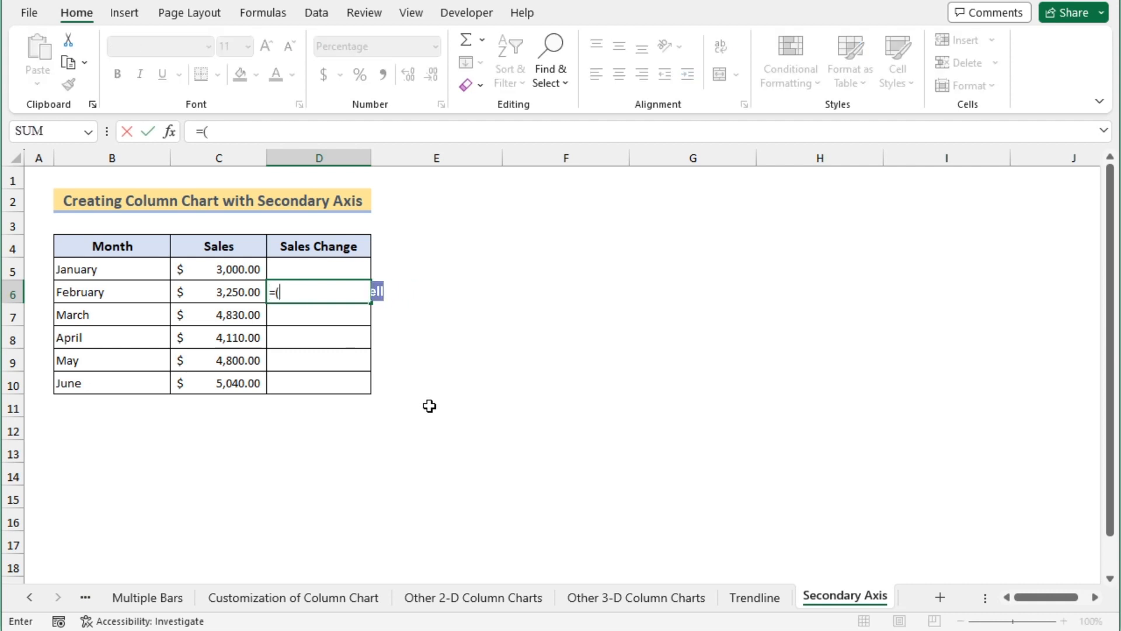
left_click(230, 292)
type("-")
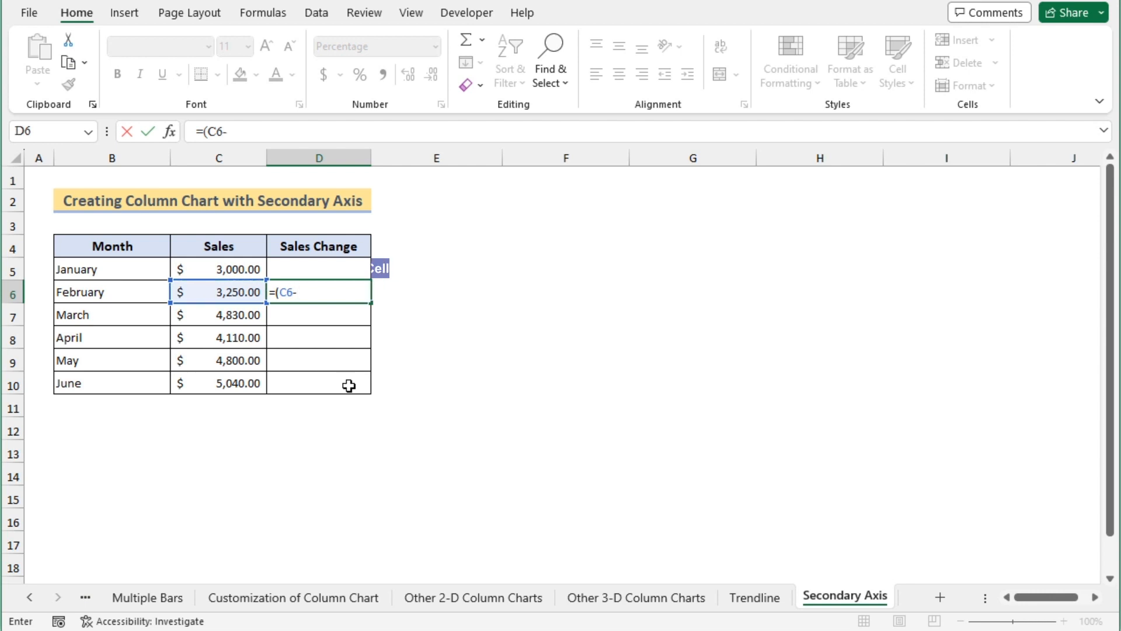
left_click(224, 269)
type(")/")
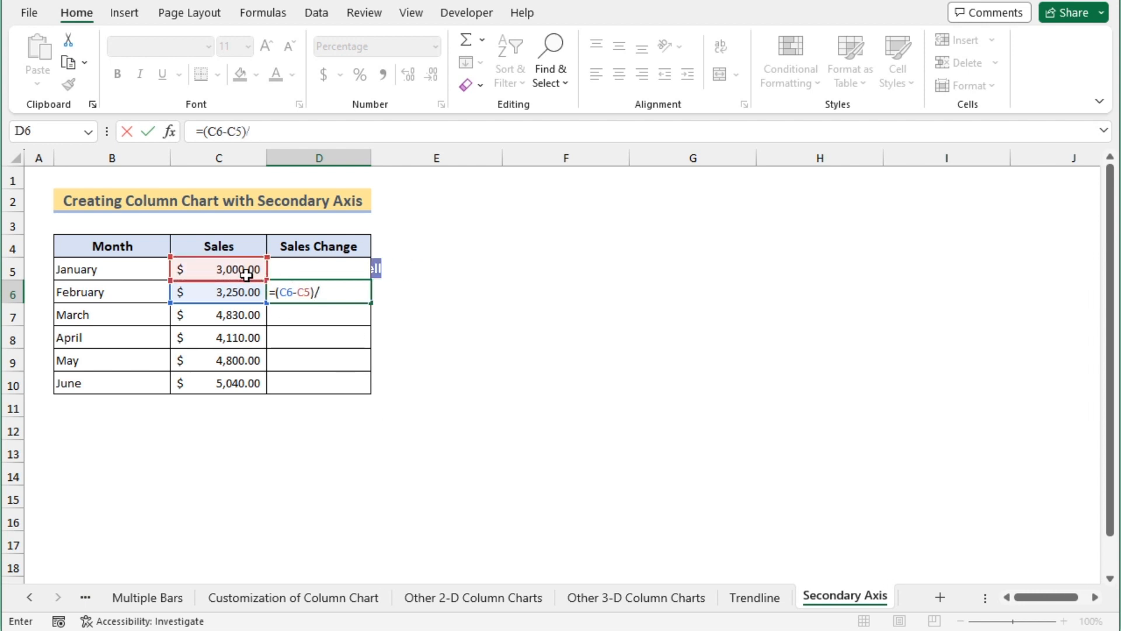
left_click(233, 270)
key("Return")
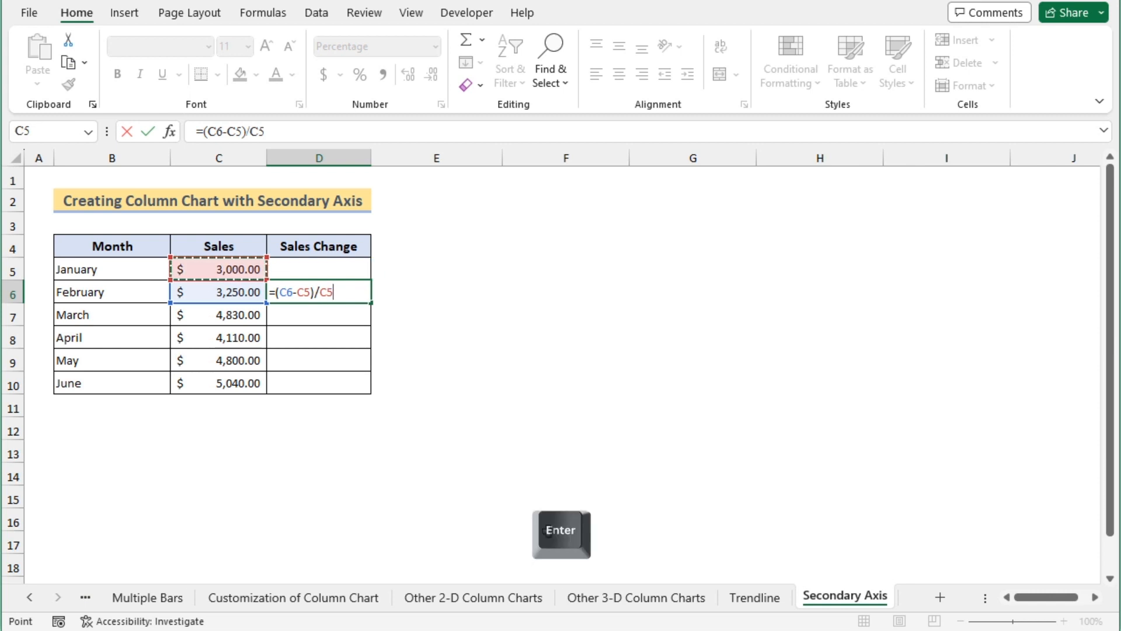
left_click(342, 292)
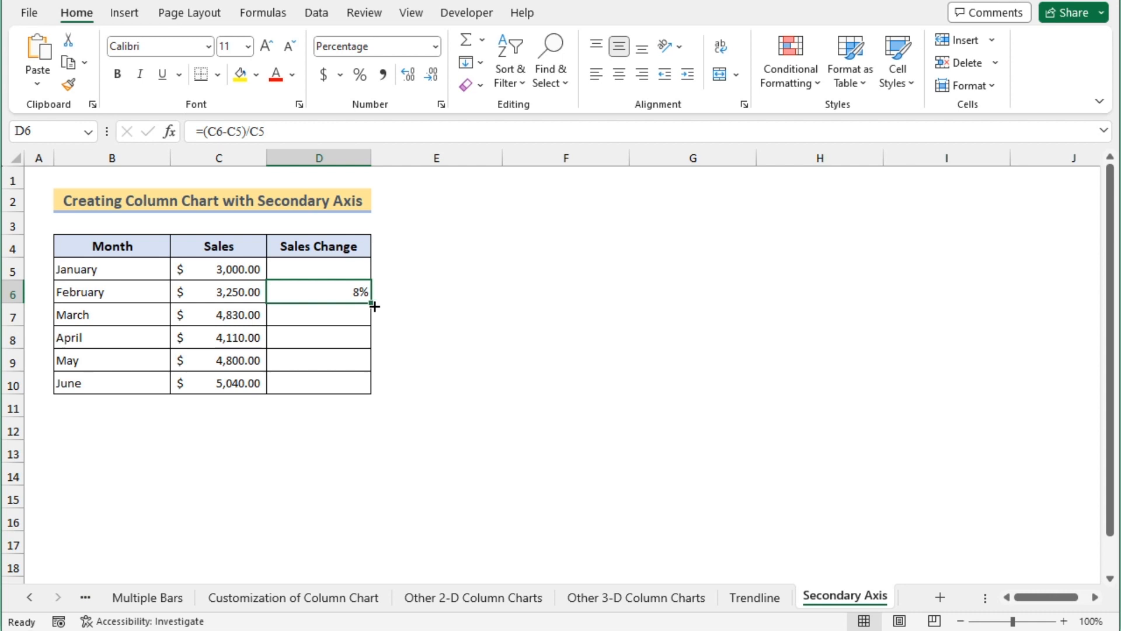
left_click_drag(371, 305, 368, 393)
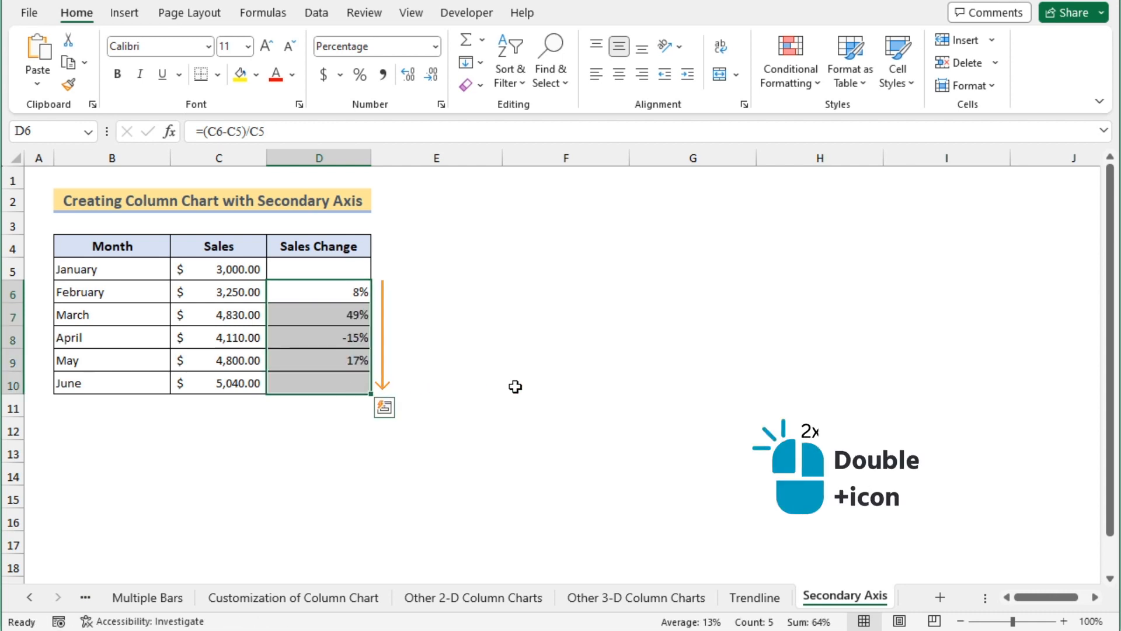
Insert a 2-D clustered column chart from B4:D10 and move it clear of the Sales Change column.
left_click(118, 248)
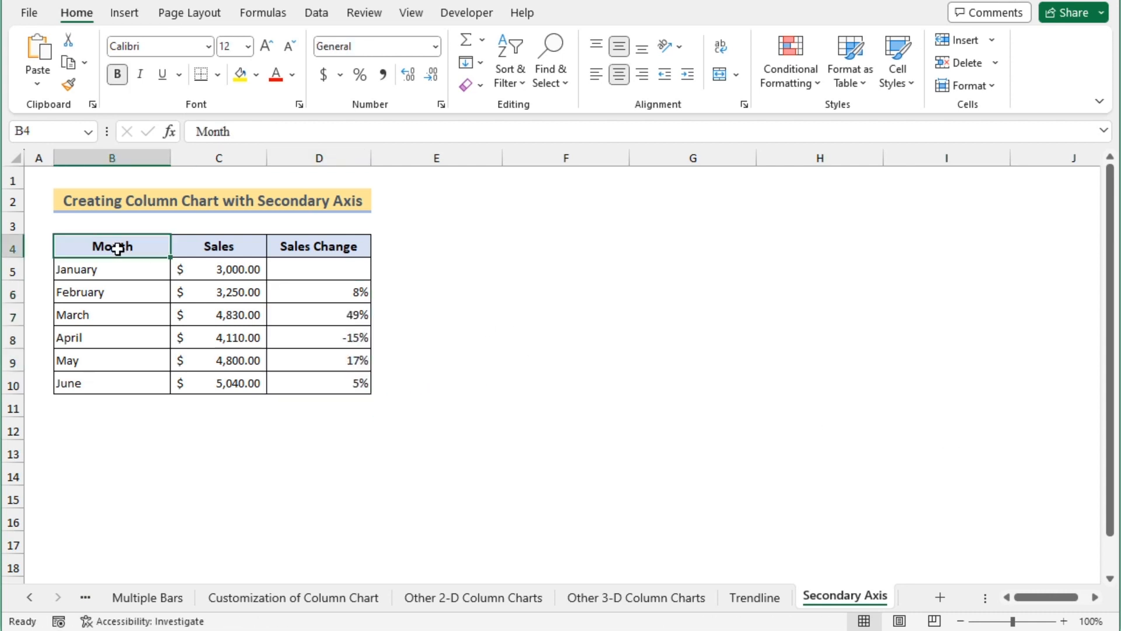
left_click(322, 380, "shift")
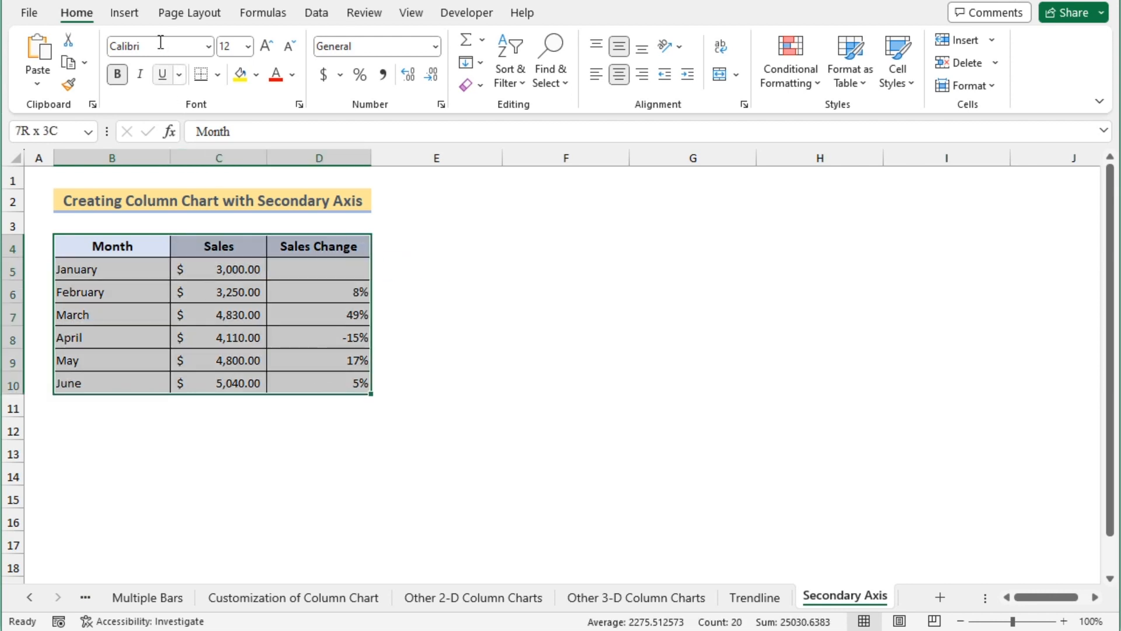
left_click(129, 14)
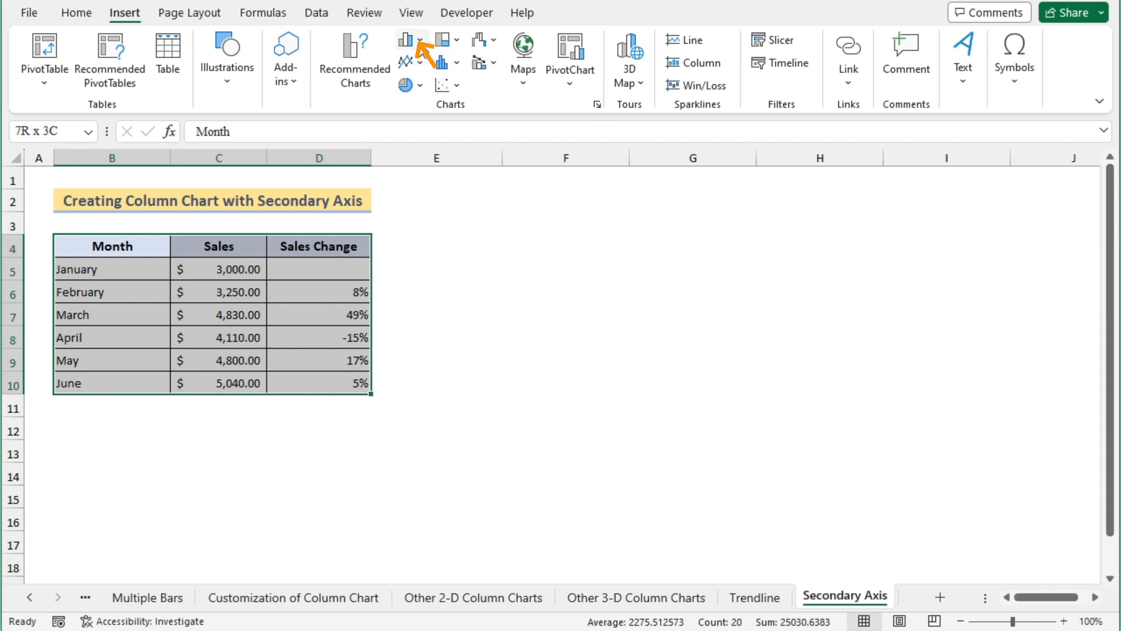
left_click(419, 40)
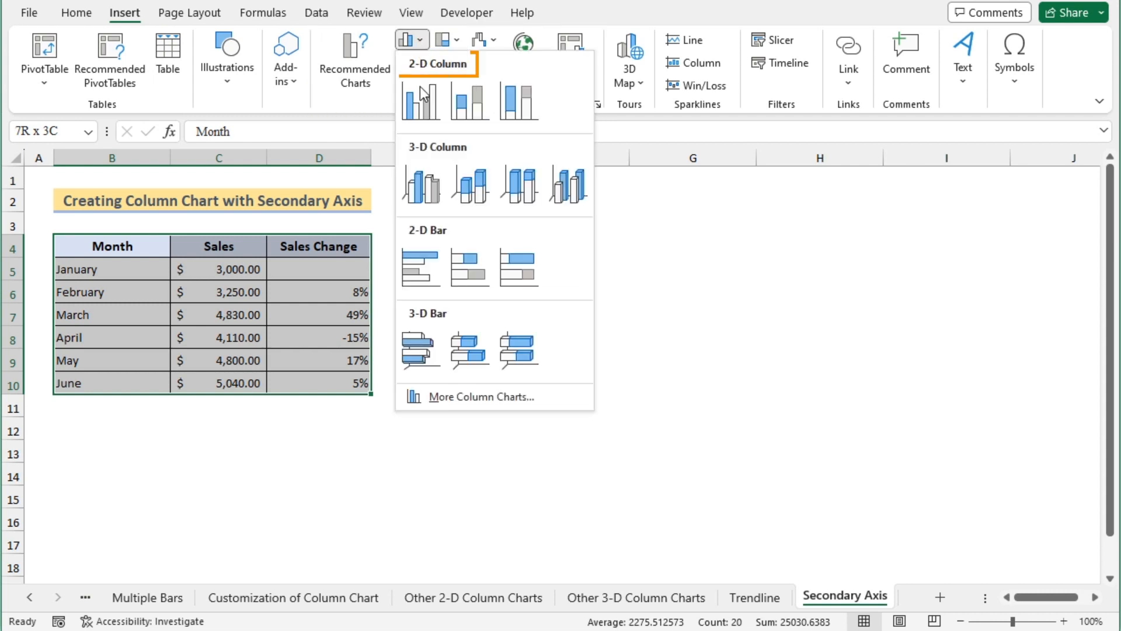
left_click(419, 106)
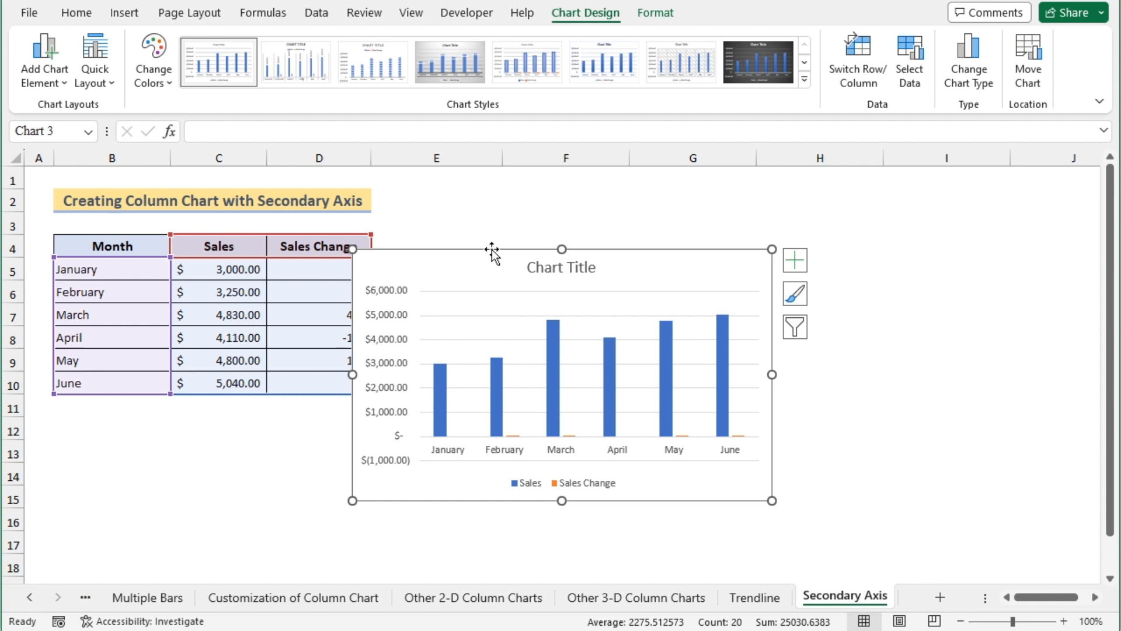
left_click_drag(493, 253, 546, 194)
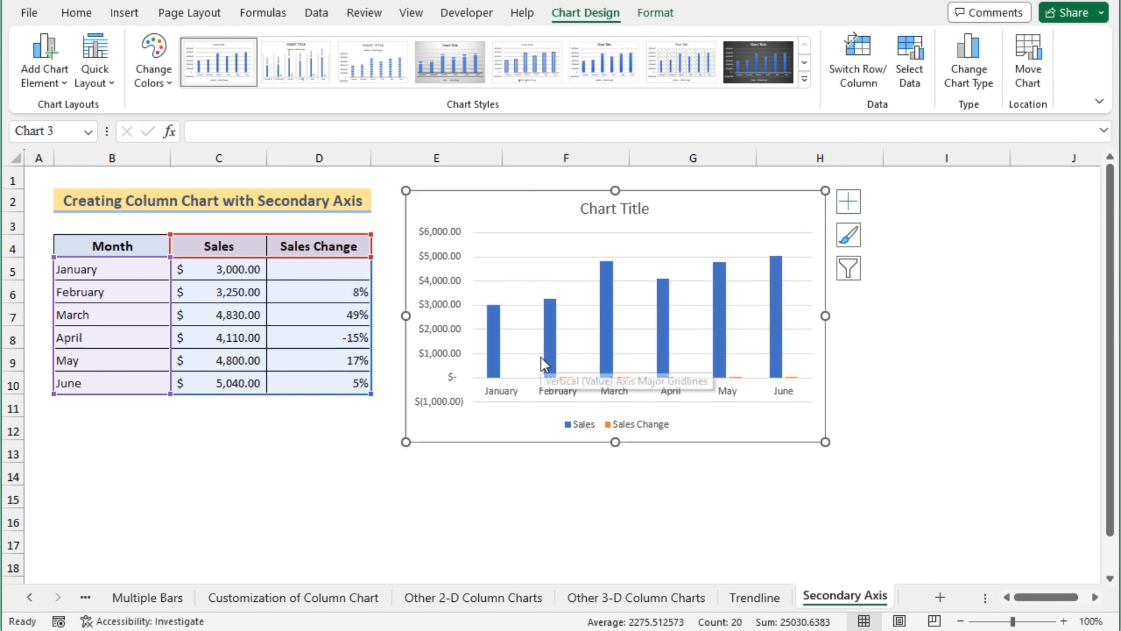
Change the chart to a custom combination with Sales as clustered columns and Sales Change as a line on the secondary axis.
right_click(739, 222)
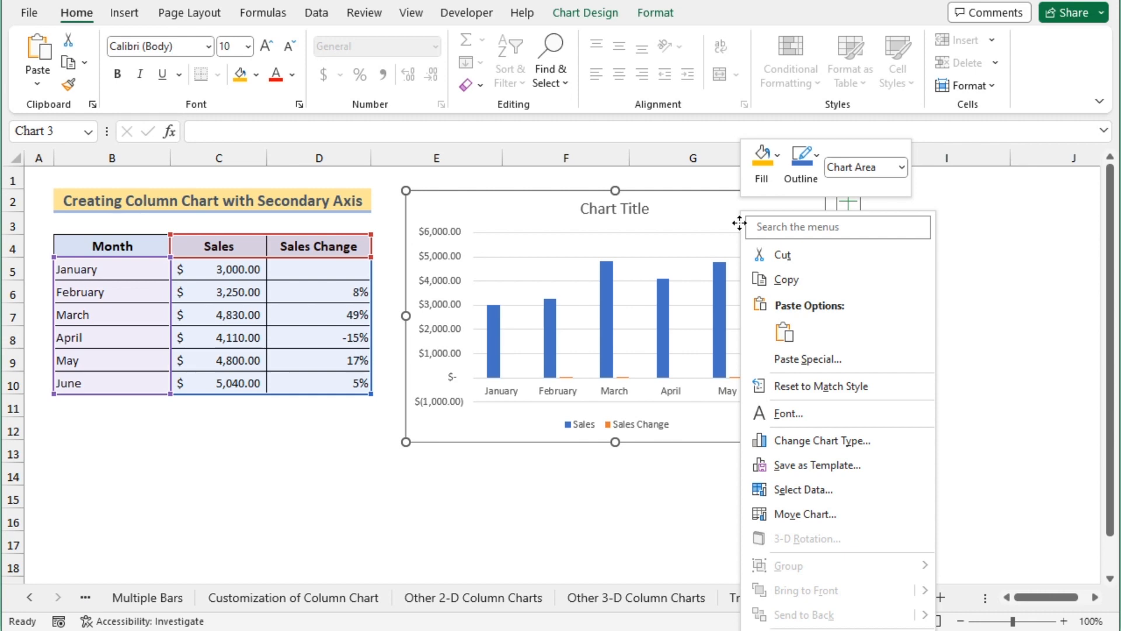
left_click(832, 442)
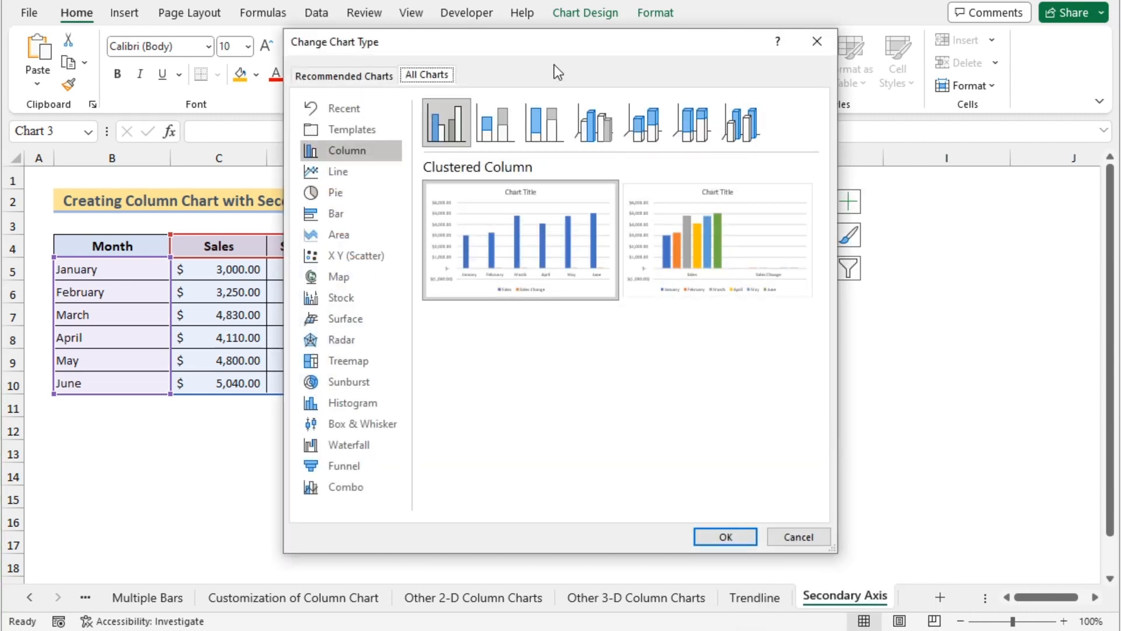
left_click_drag(507, 41, 287, 36)
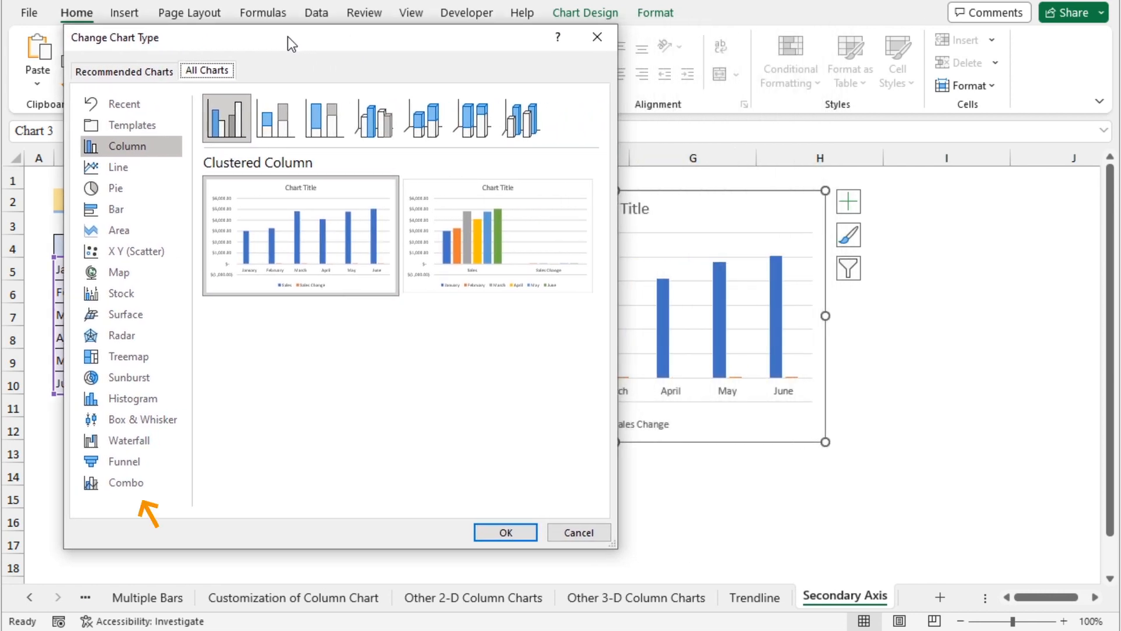
left_click(132, 481)
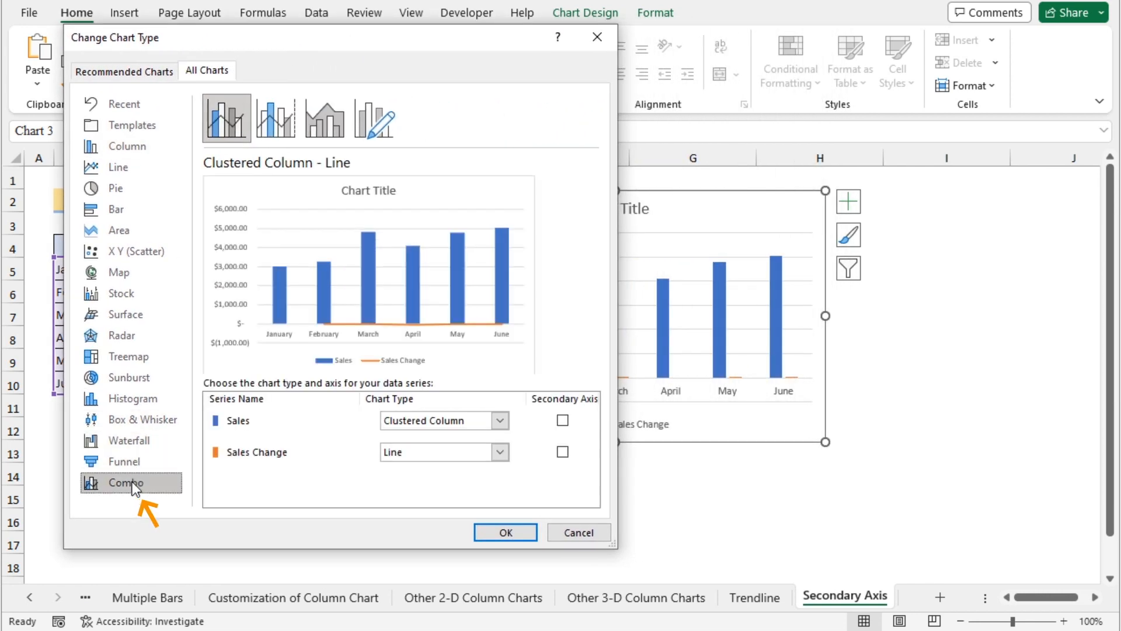
left_click(364, 128)
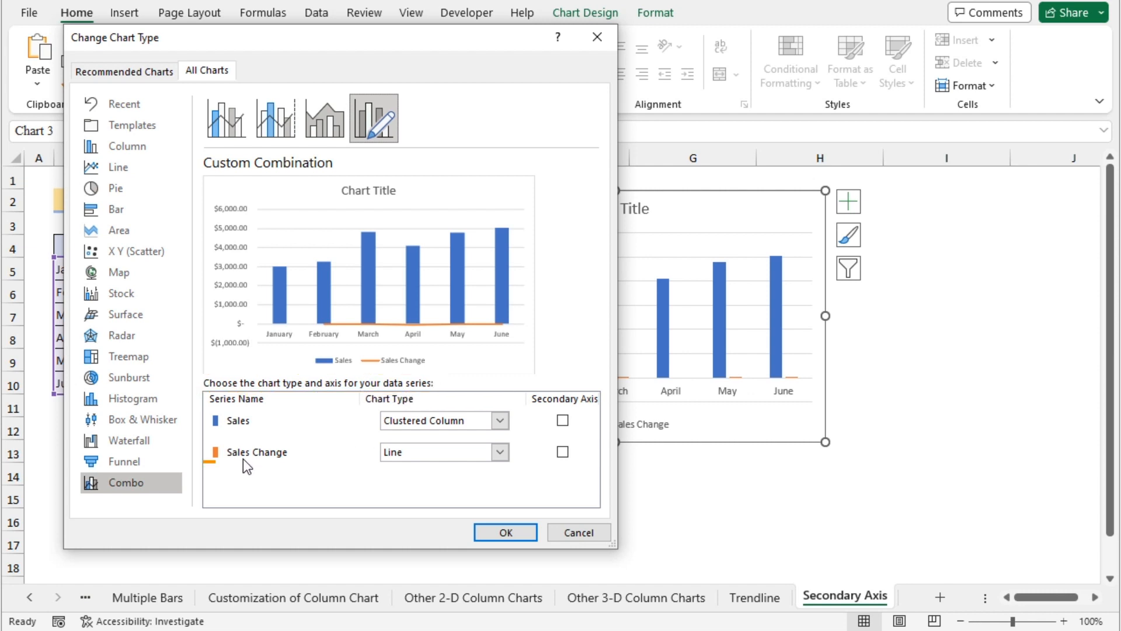
left_click(563, 452)
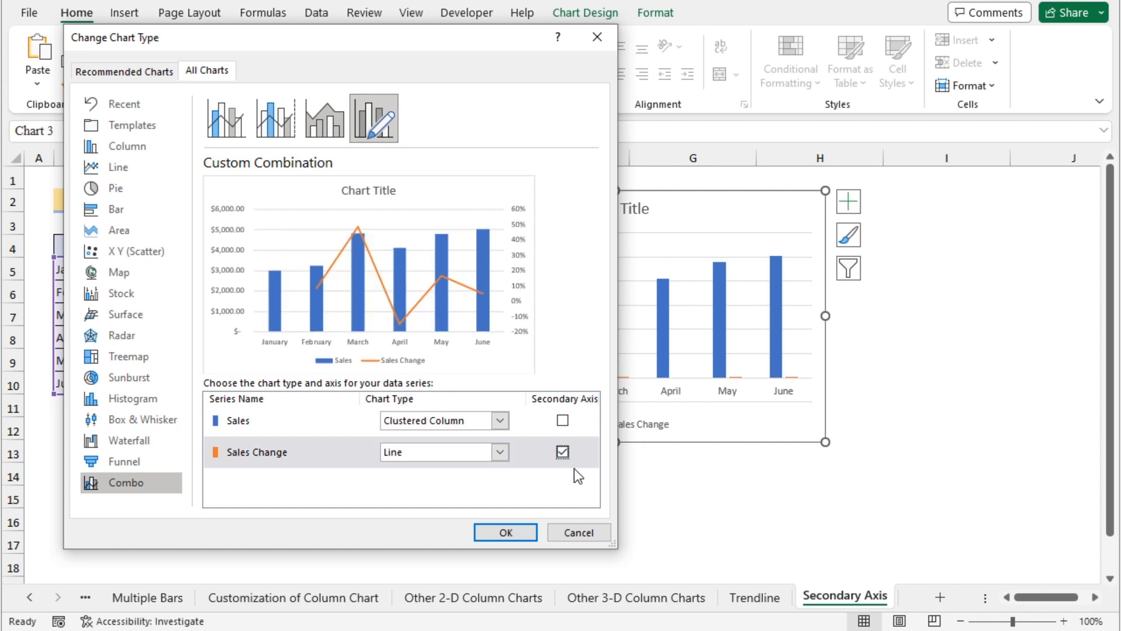
left_click(502, 533)
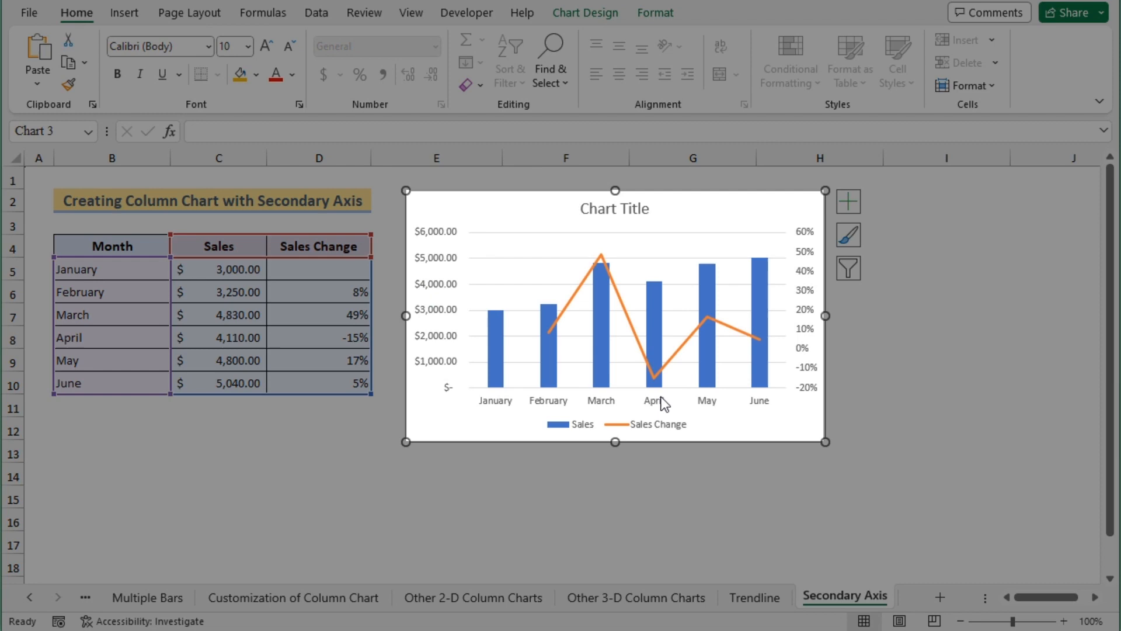